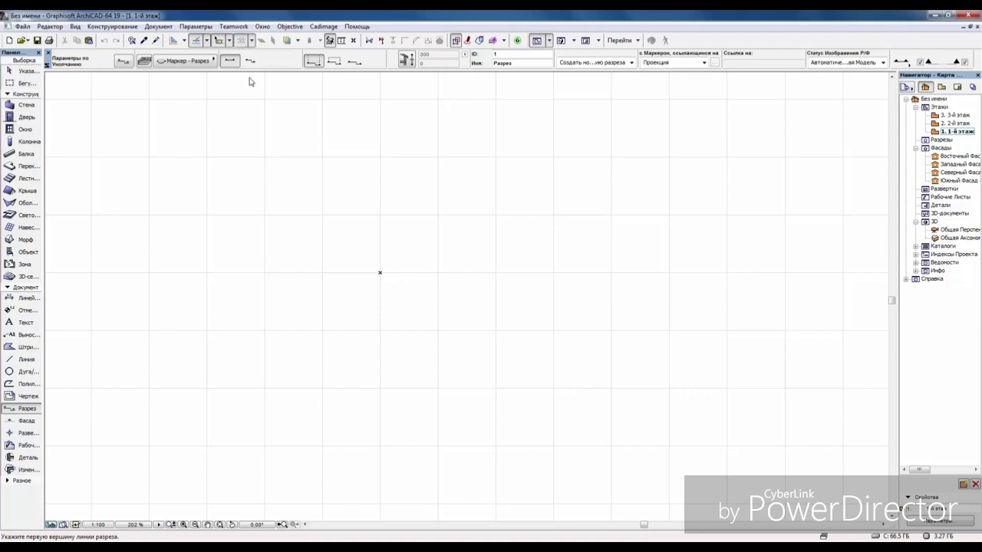
- Draw a horizontal section line through the project origin on the 1st floor plan, facing upward, and open its section view
left_click(215, 273)
key("Return")
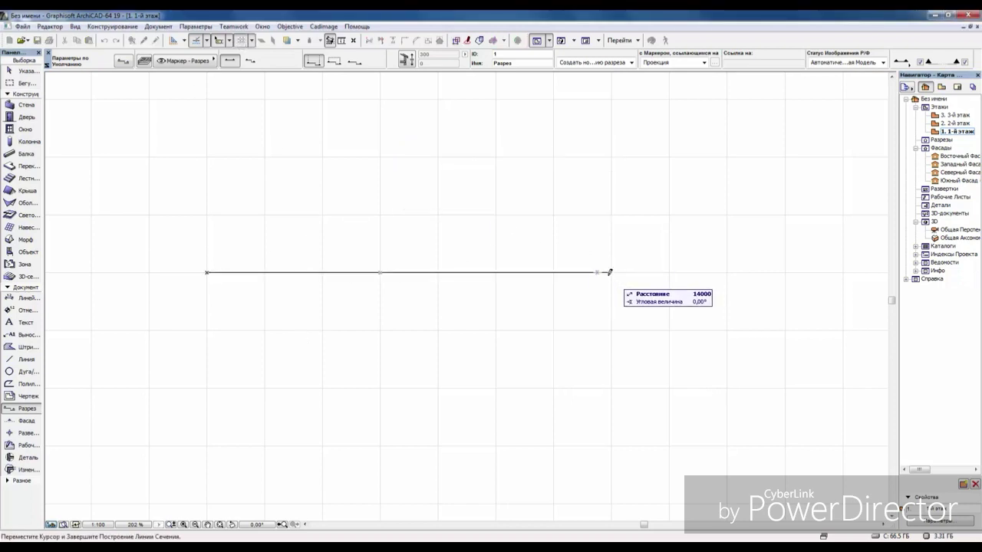
left_click(554, 272)
left_click(451, 230)
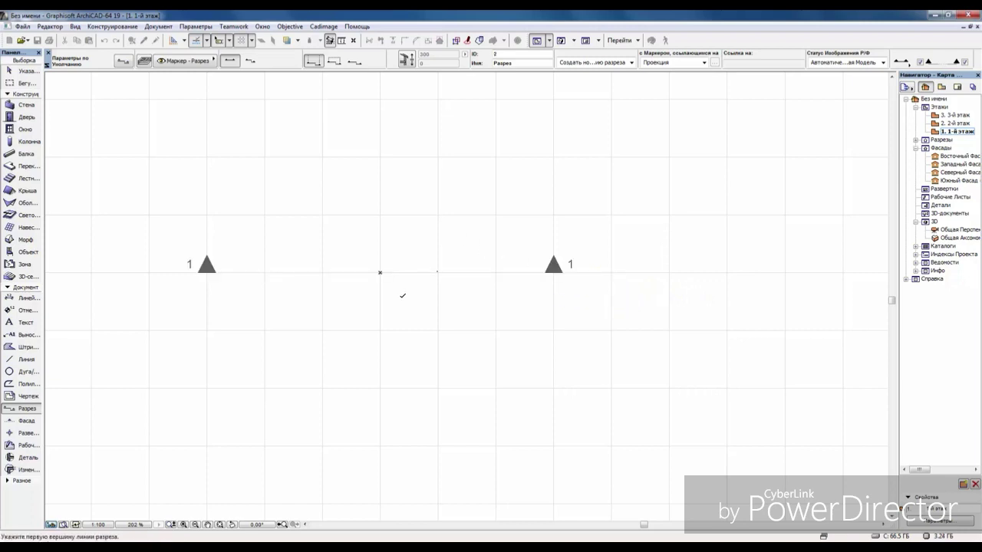
middle_click_drag(401, 292, 461, 375)
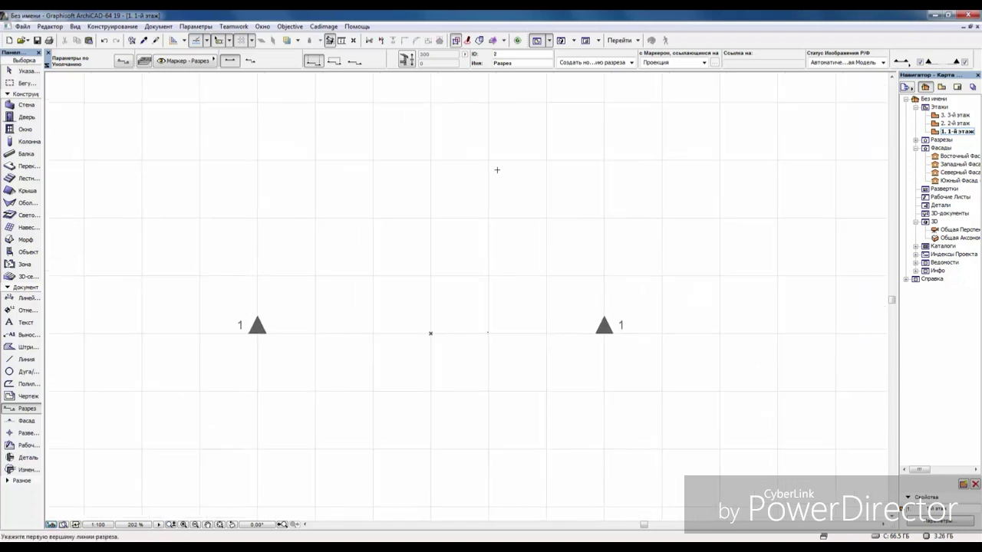
left_click(915, 139)
double_click(955, 147)
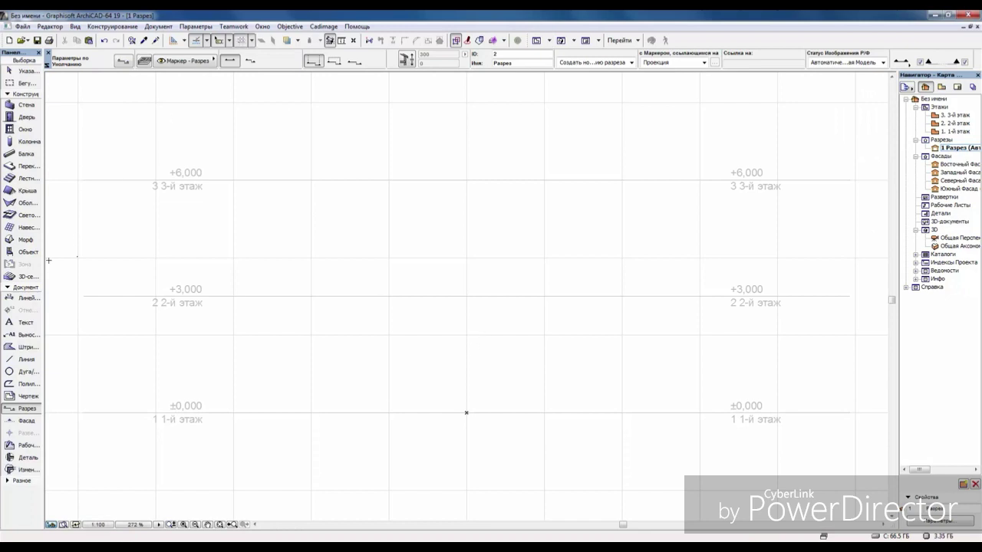
- Configure the Morph tool defaults with contour line pen 1 (0.15 mm) and display on all stories (Все этажи)
left_click(23, 239)
left_click(124, 61)
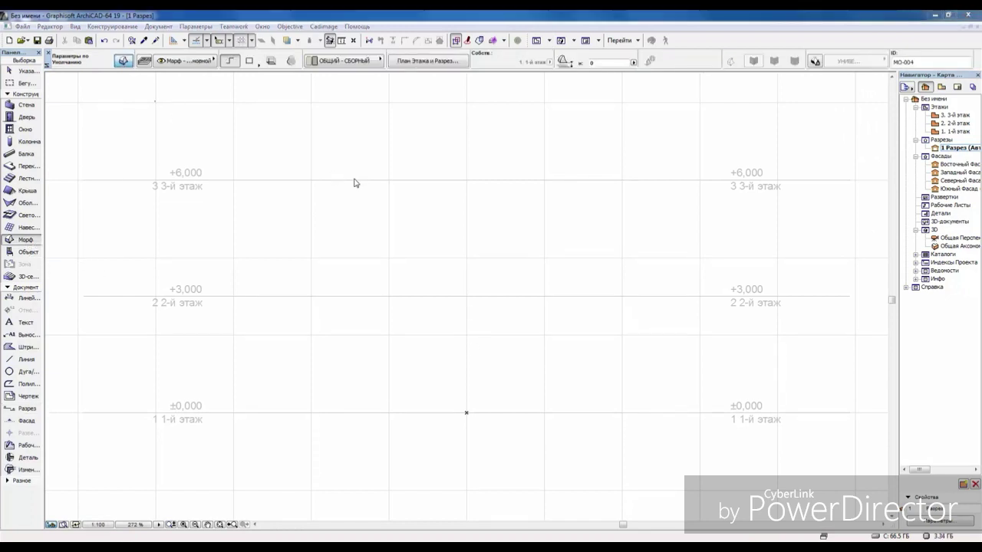
left_click(621, 291)
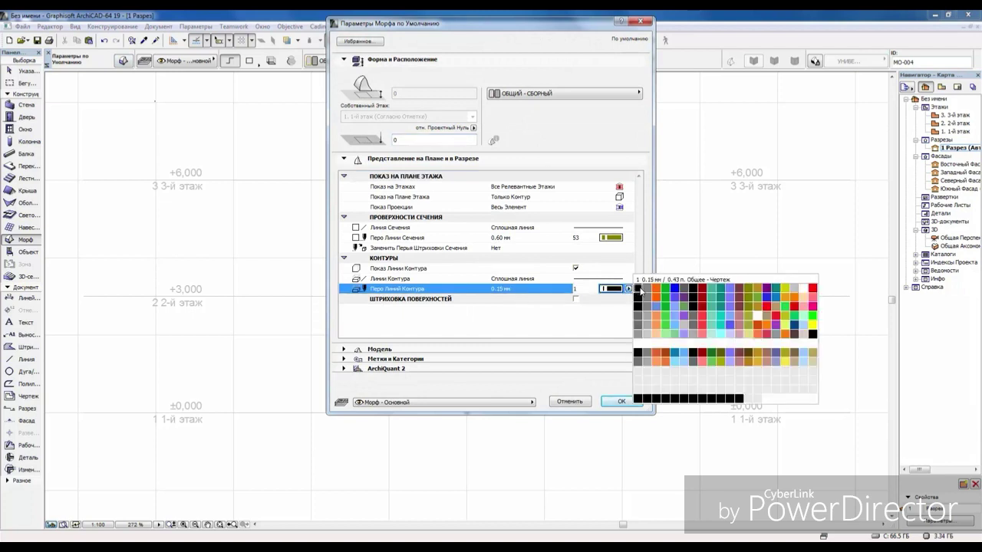
left_click(639, 285)
left_click(628, 188)
left_click(628, 187)
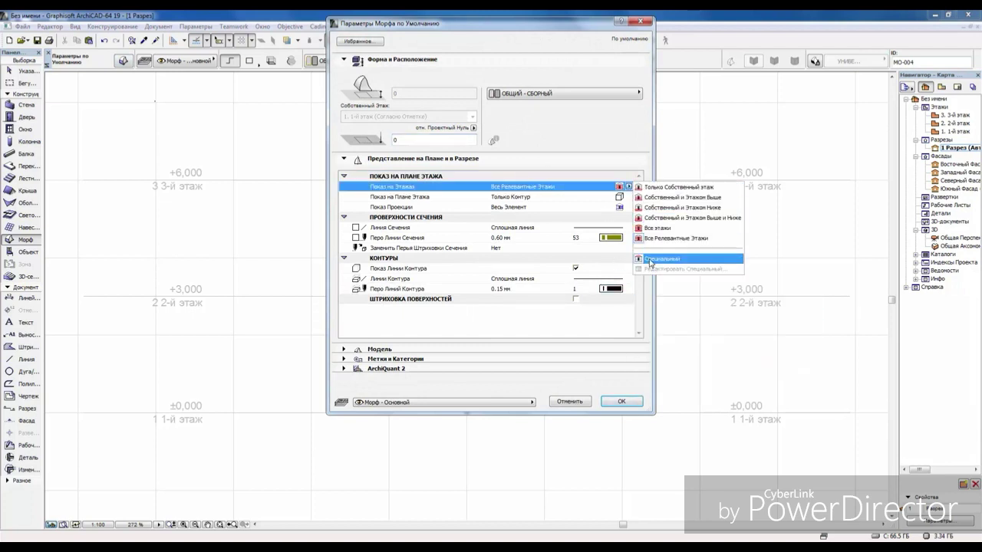
left_click(659, 243)
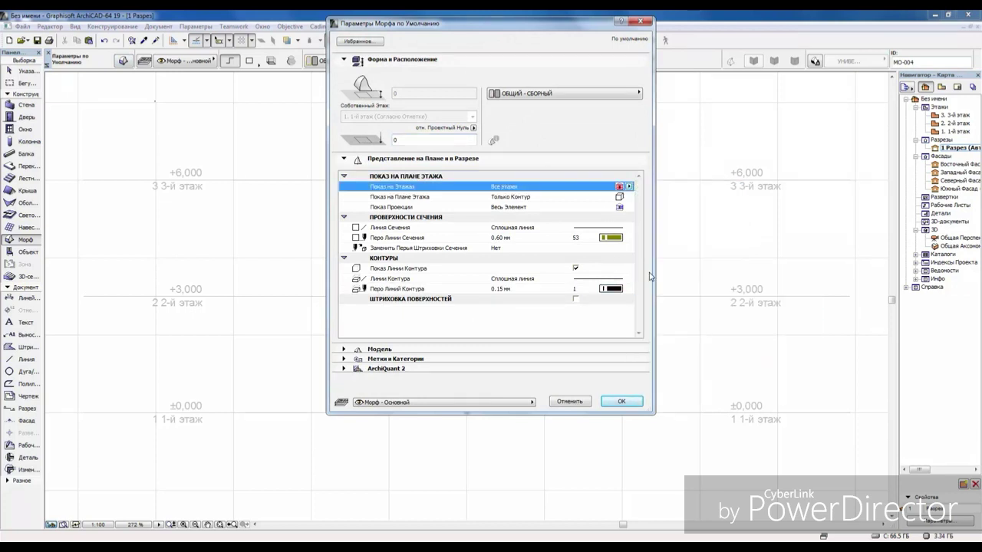
left_click(622, 403)
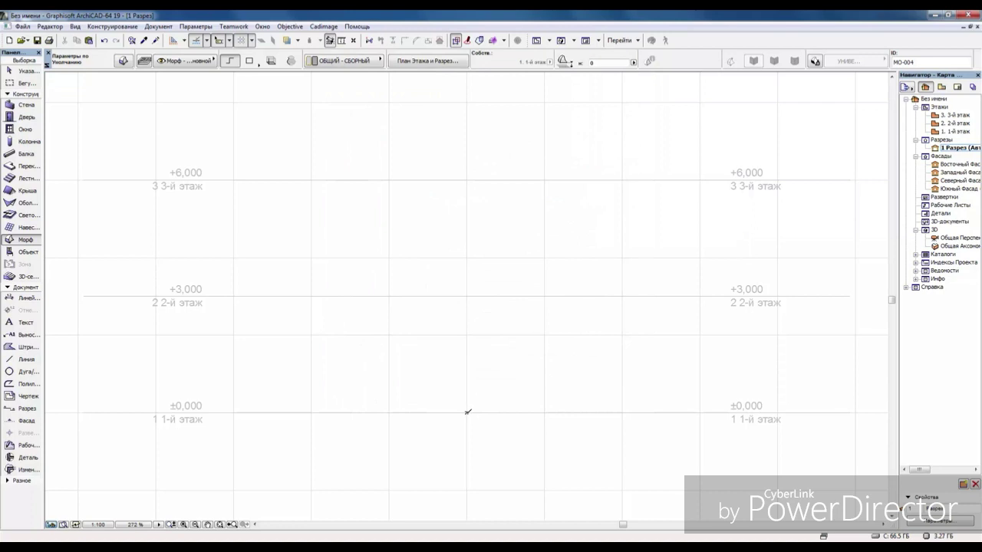
- Draw a vertical morph line in the section from the origin at ±0,000 to well above the +6,000 level
left_click(467, 413)
scroll(489, 166, "down", 3)
middle_click_drag(484, 220, 466, 389)
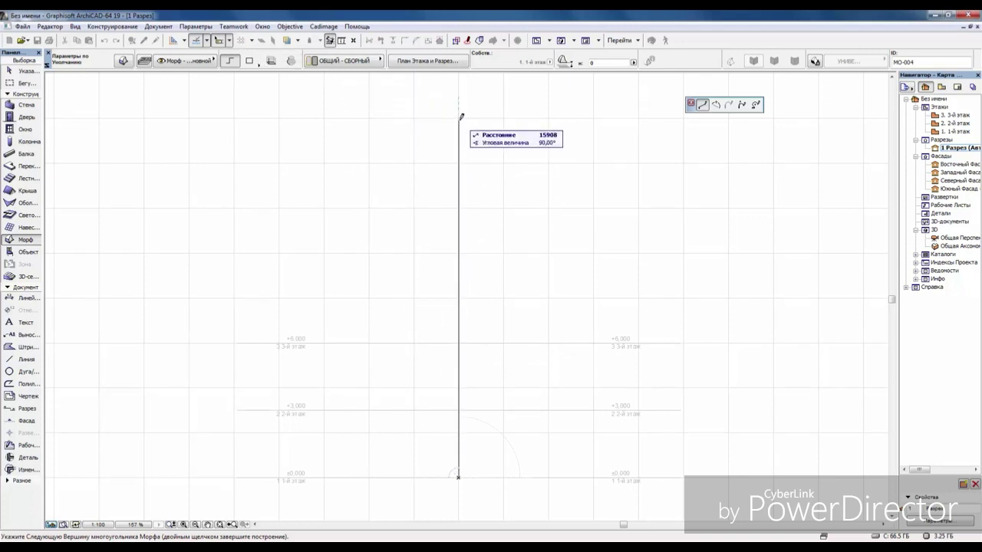
middle_click_drag(460, 117, 469, 186)
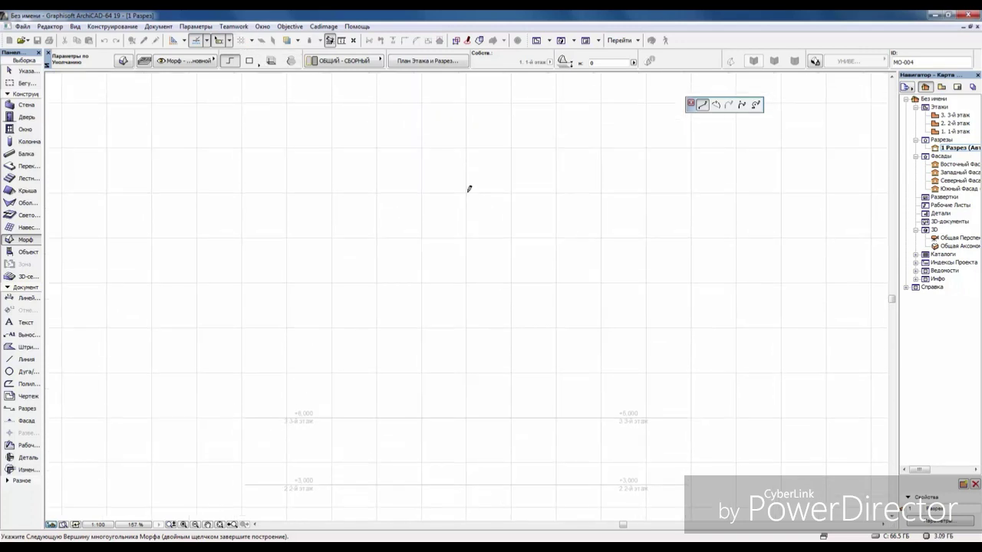
double_click(468, 102)
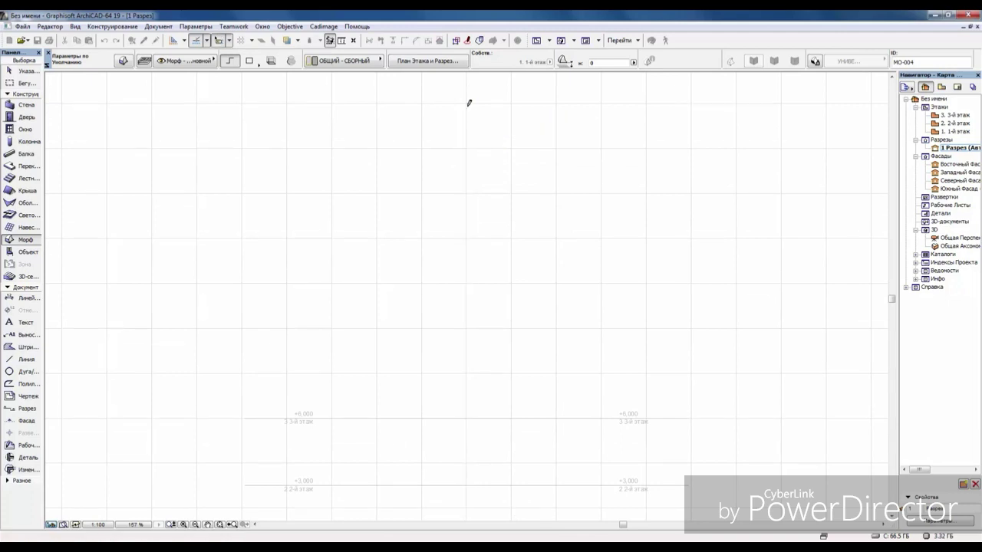
scroll(451, 158, "down", 2)
middle_click_drag(476, 232, 462, 224)
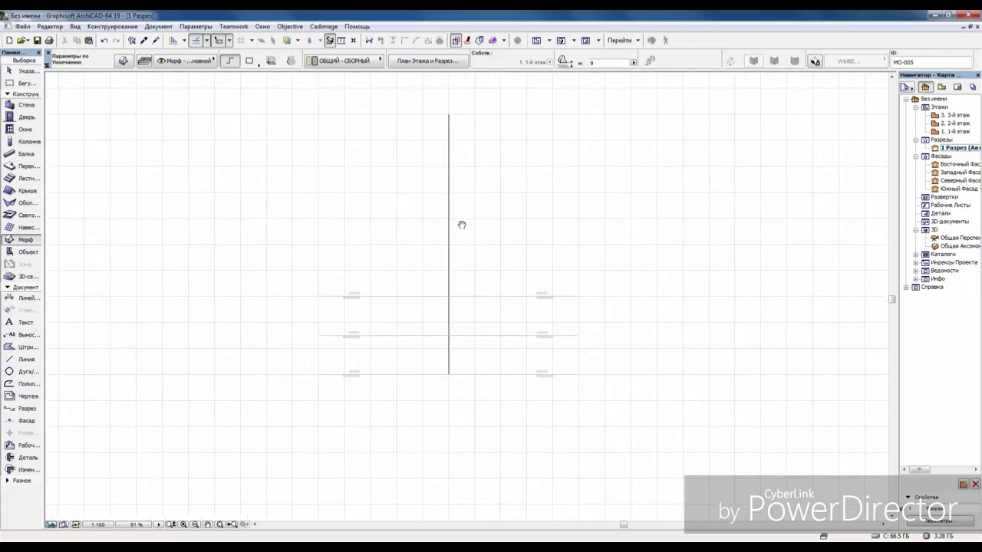
- Move the morph line's lower endpoint 4000 and its upper endpoint 2000 horizontally to the left, at 180°
left_click(30, 72)
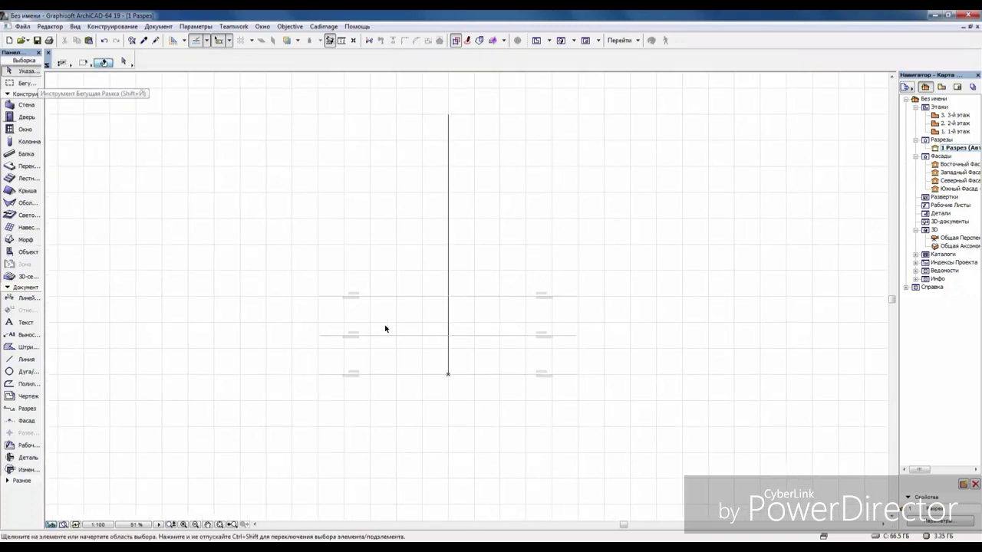
left_click(448, 375)
left_click(449, 372)
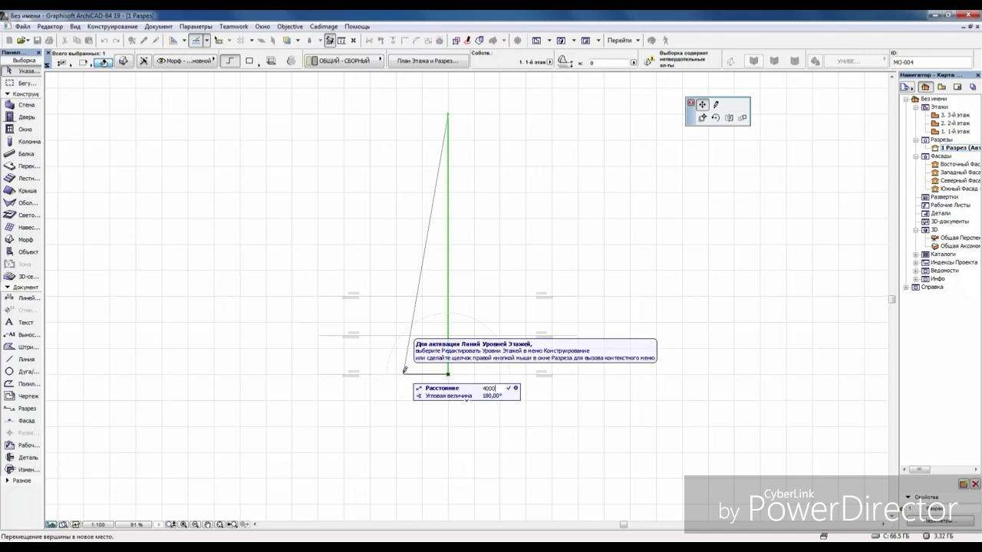
key("Return")
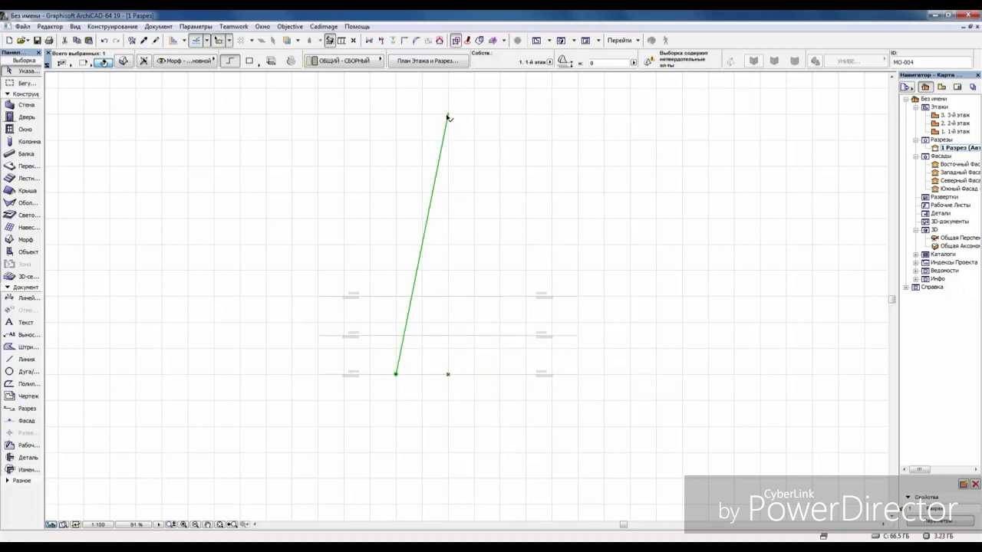
left_click(448, 115)
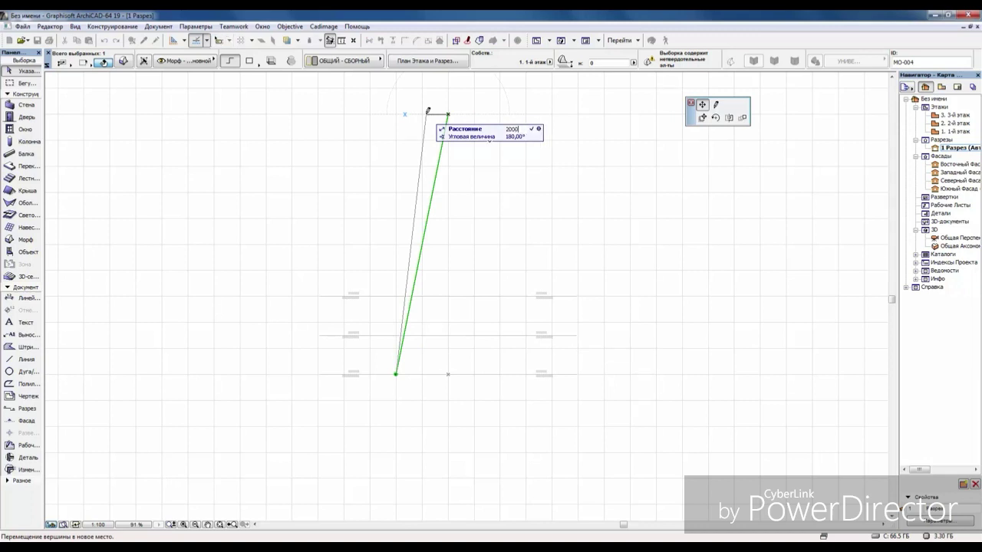
type("2000")
key("Return")
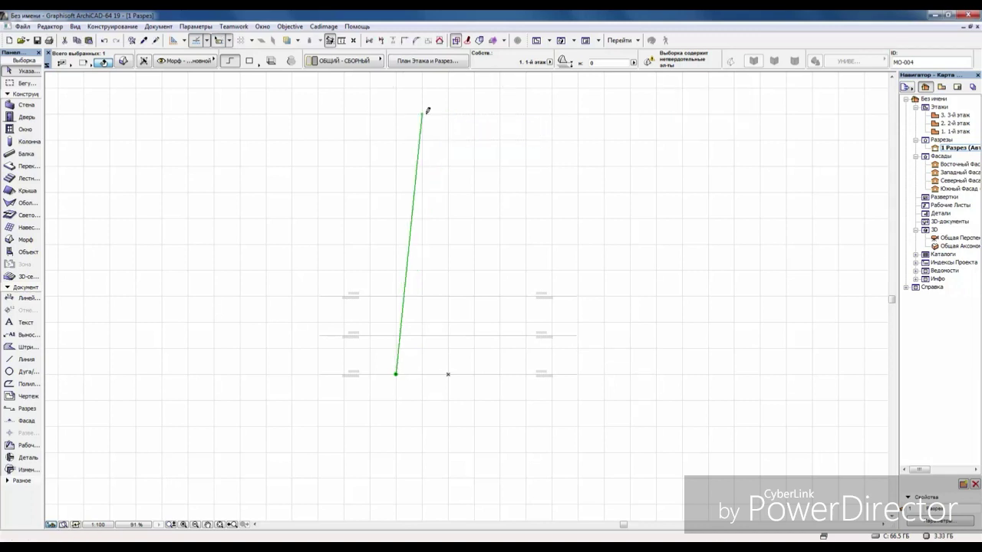
- Curve the slanted morph edge outward to the left into an arc with a radius of about 35000
left_click(410, 233)
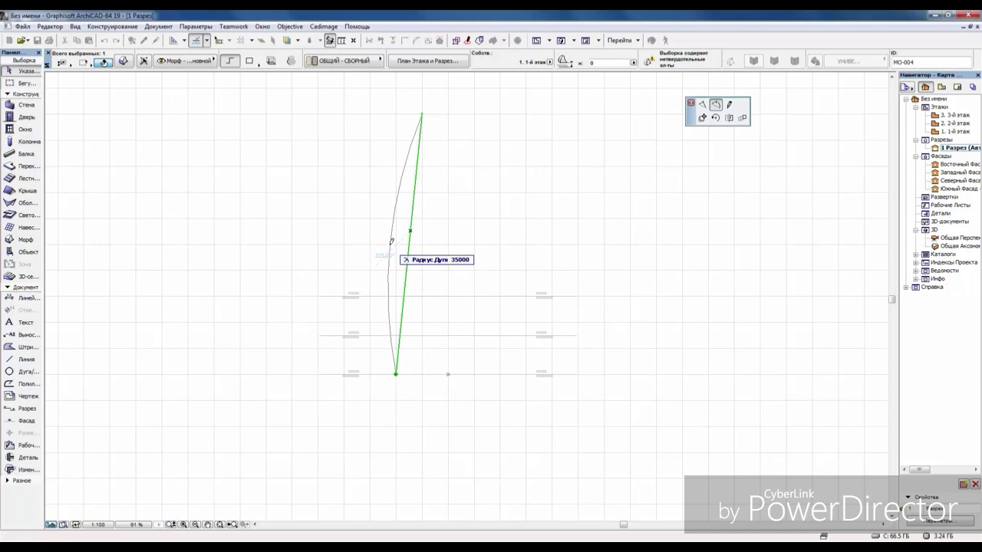
left_click(391, 241)
left_click(569, 101)
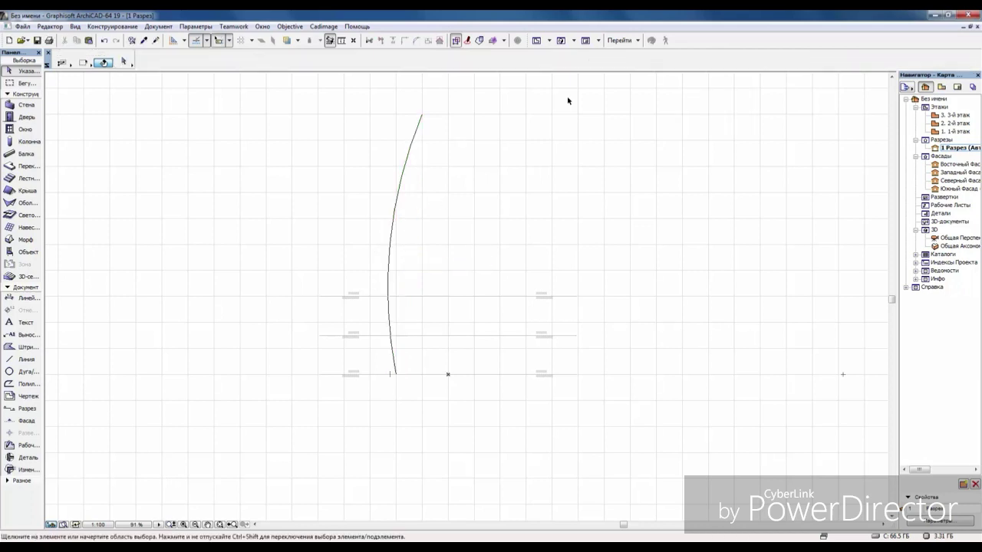
- In the 3D view, select the curved morph and apply Smooth and Merge Edges (Скруглить и Объединить Ребра)
left_click(561, 41)
scroll(443, 335, "down", 1)
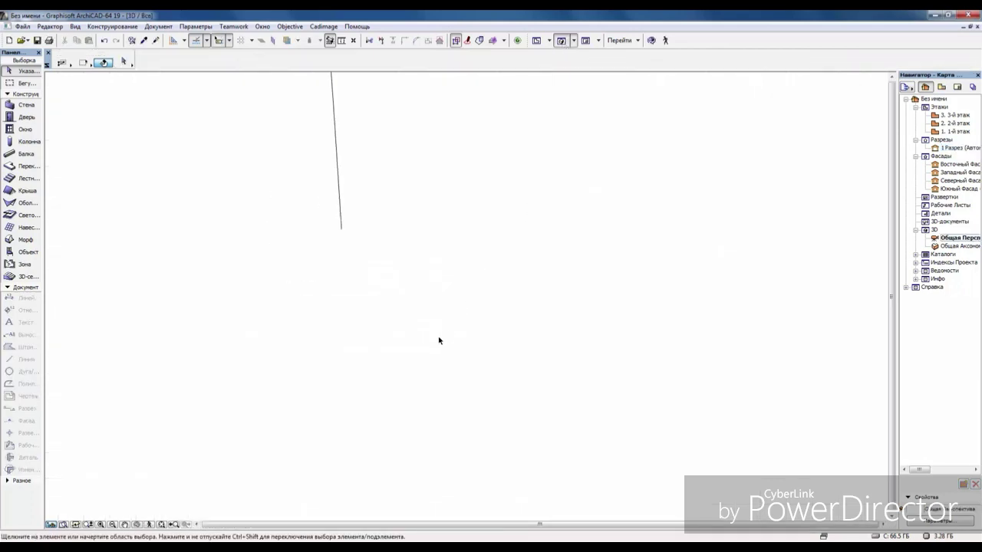
middle_click(438, 364)
middle_click(437, 365)
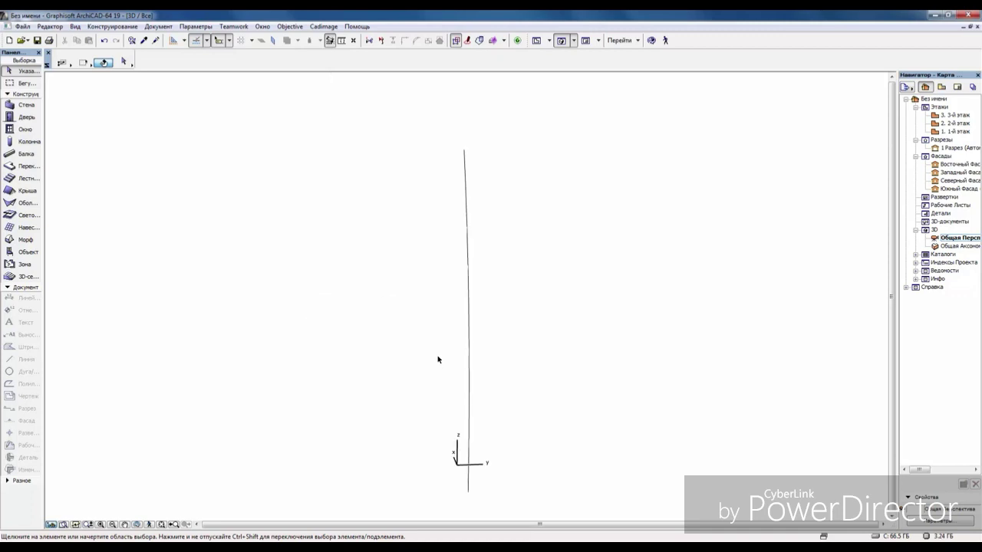
middle_click_drag(447, 316, 536, 349, "shift")
left_click(442, 312)
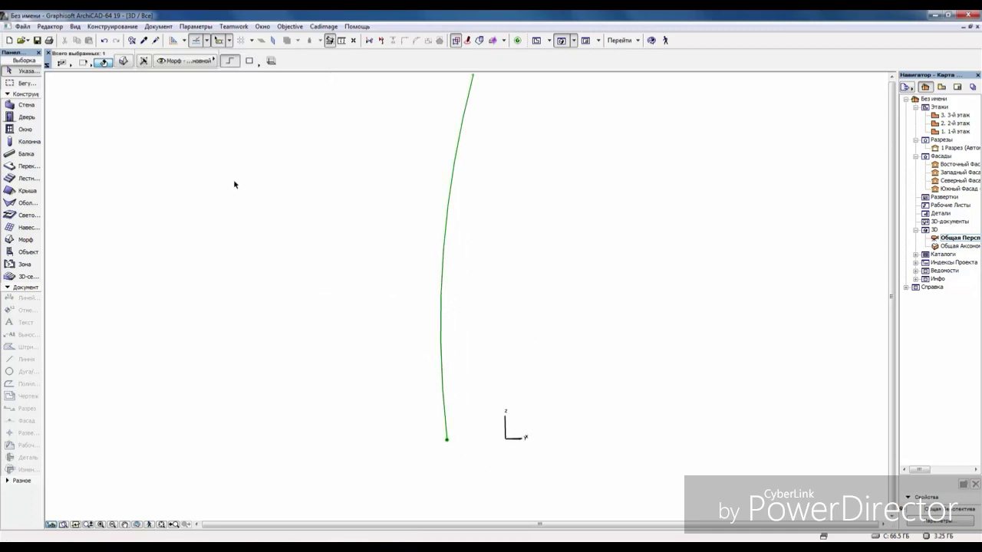
left_click(128, 28)
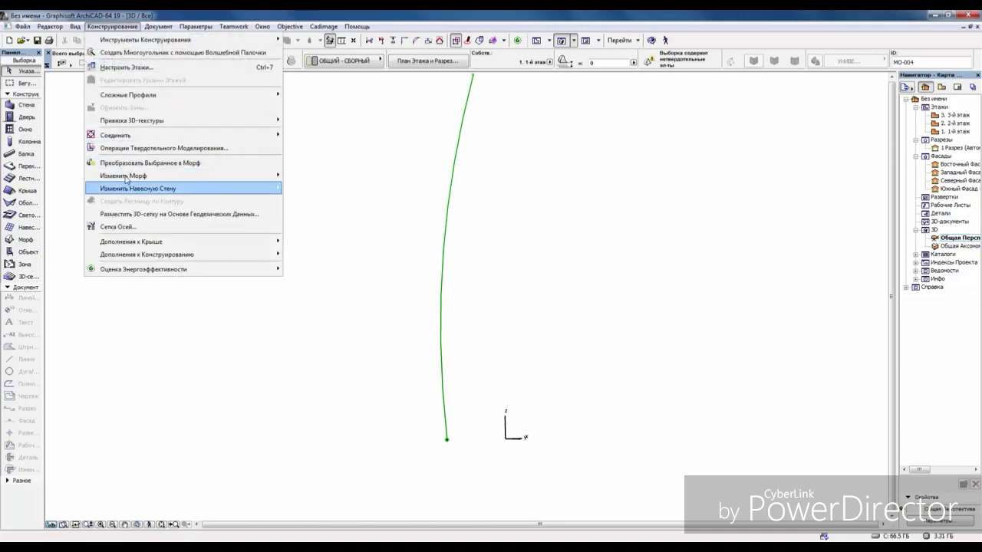
mouse_move(177, 176)
left_click(326, 257)
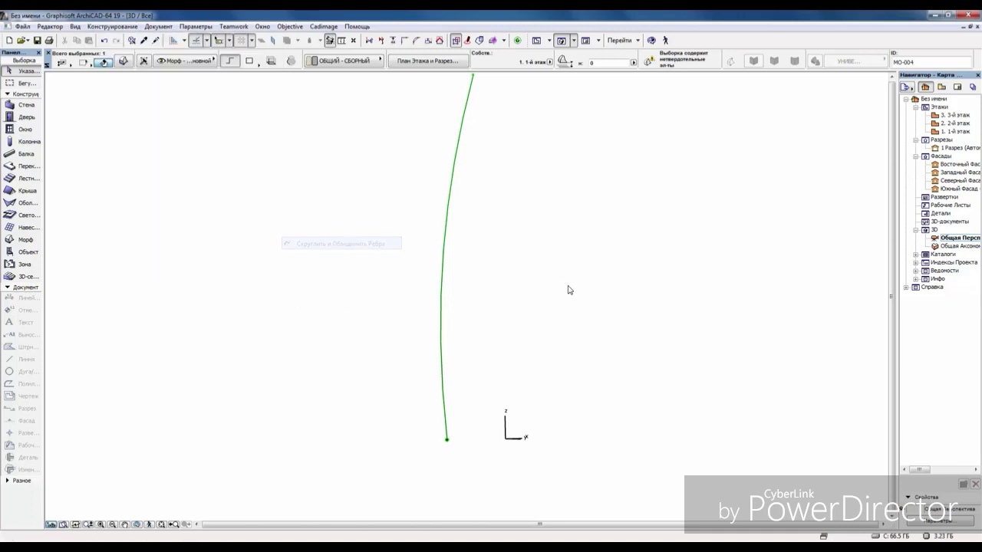
- On the 1st floor plan, move the section line straight down, well clear of the morph and the origin
left_click(536, 39)
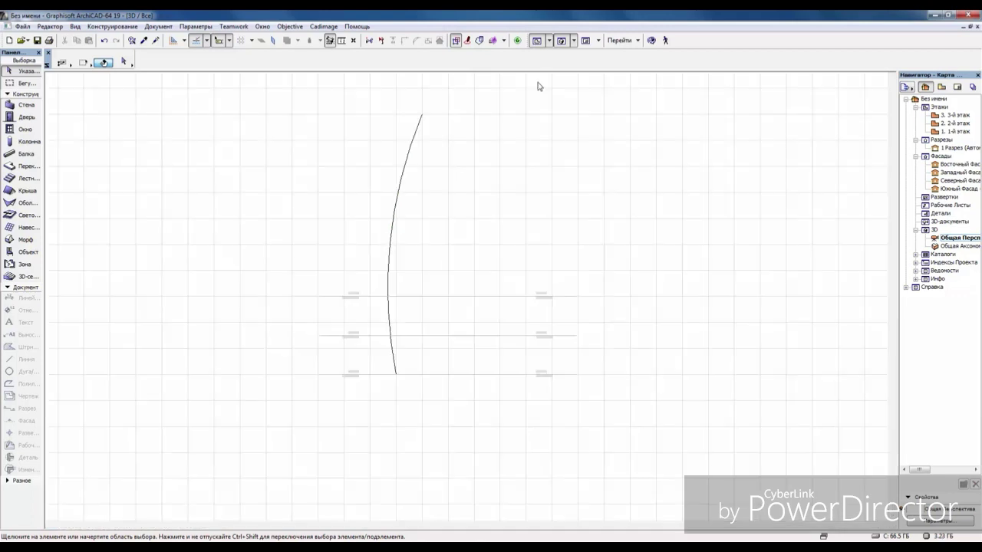
middle_click_drag(432, 310, 428, 263)
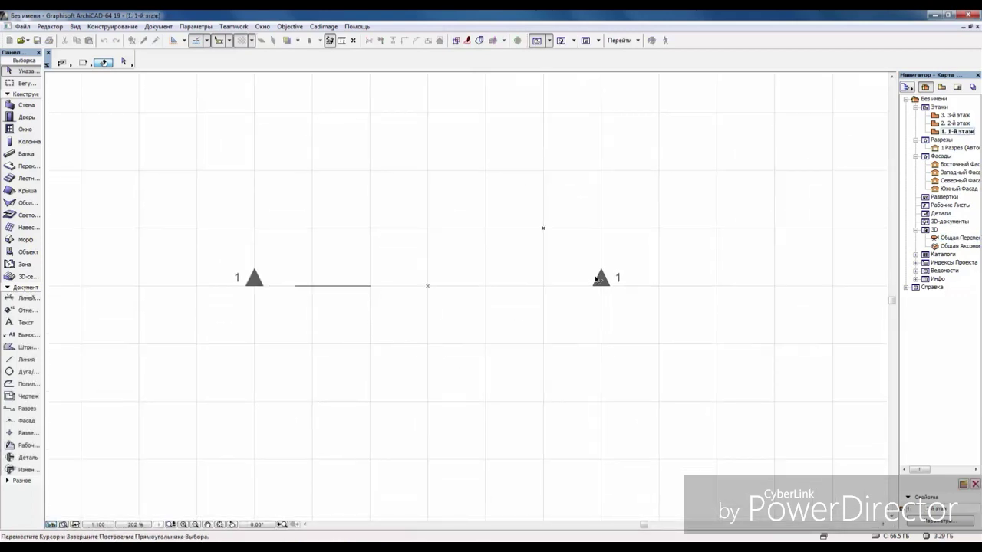
left_click_drag(543, 227, 661, 342)
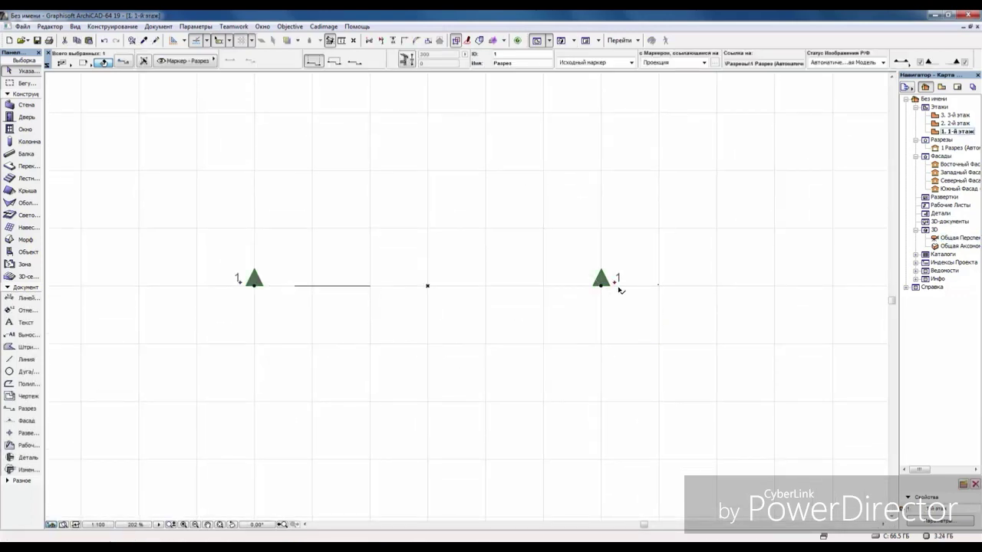
left_click(428, 286)
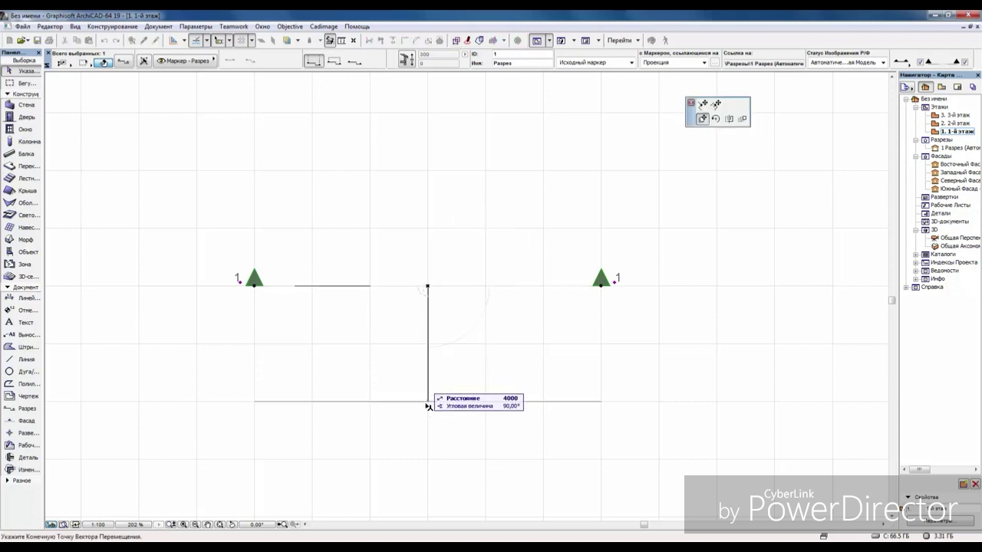
scroll(427, 408, "down", 2)
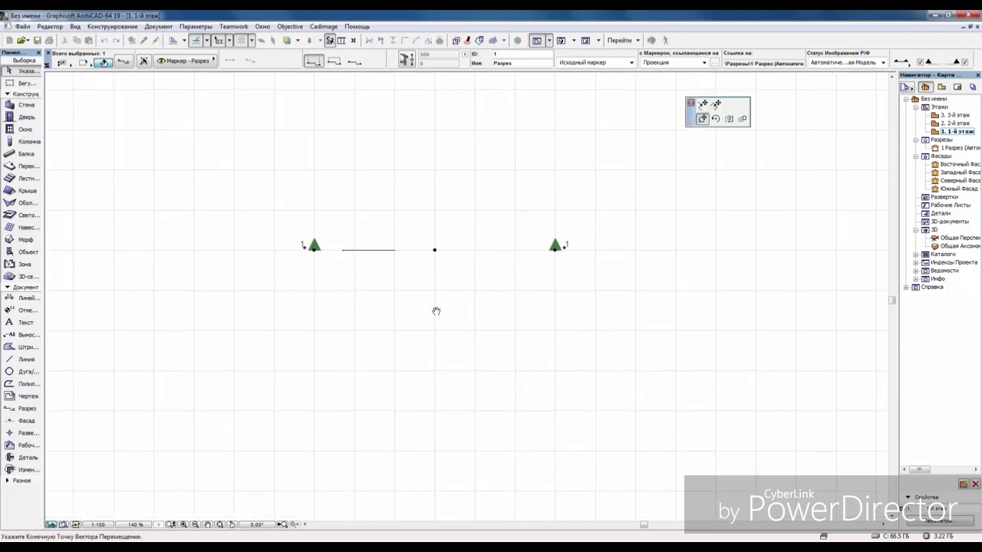
left_click(439, 429)
left_click(414, 348)
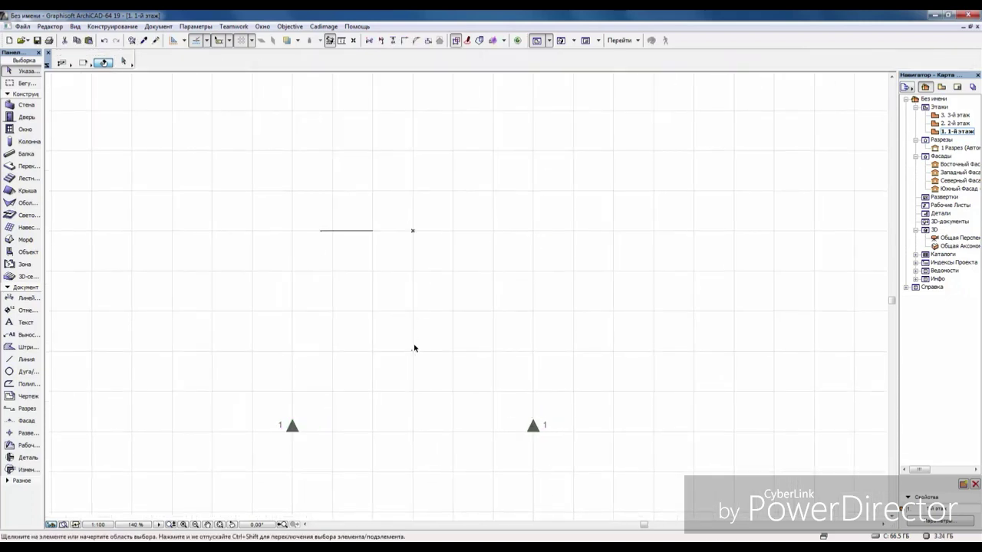
- Multiply the arc morph by rotation around the project origin, using Spread (Распространение) with a 30° interval, sweeping counter-clockwise from the original to the upper-right quadrant
left_click(342, 231)
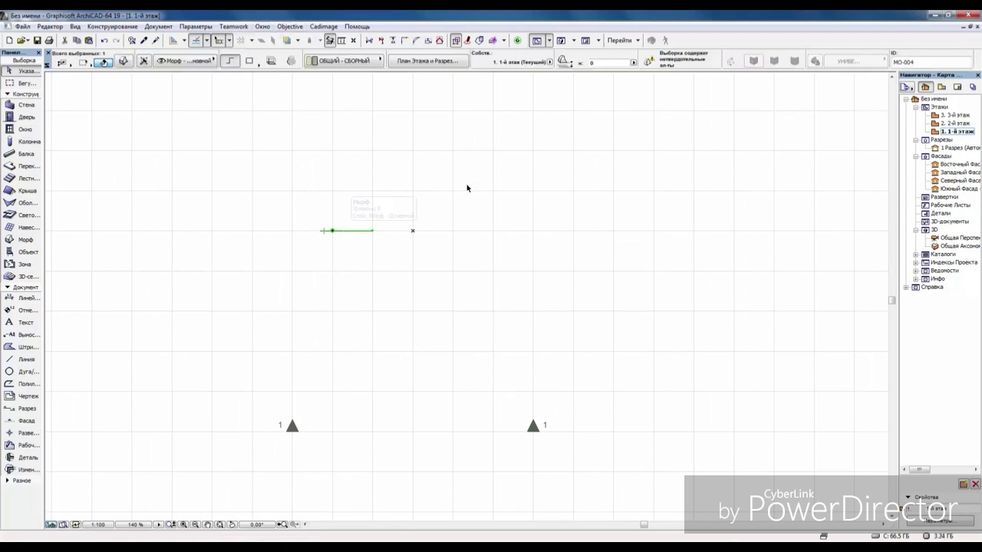
right_click(528, 156)
mouse_move(614, 258)
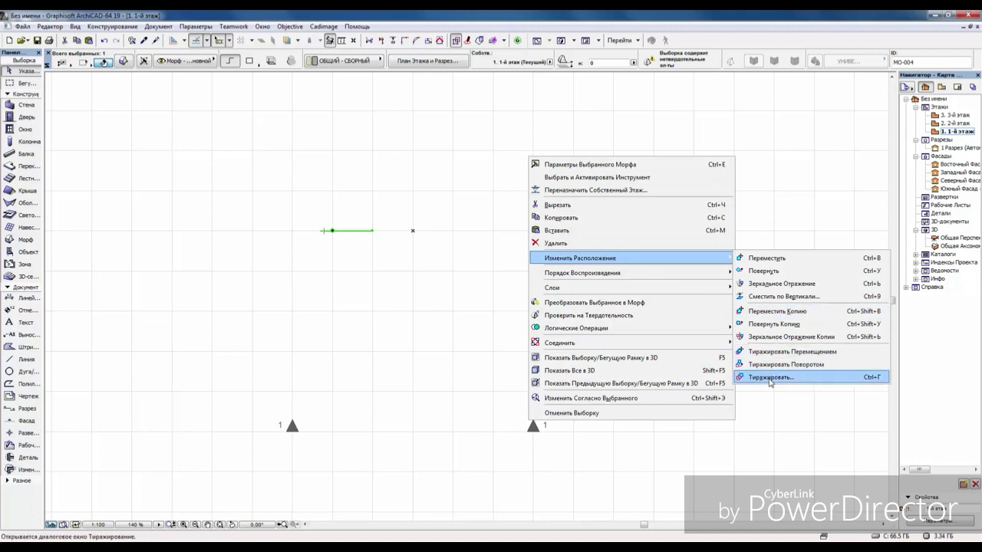
left_click(770, 378)
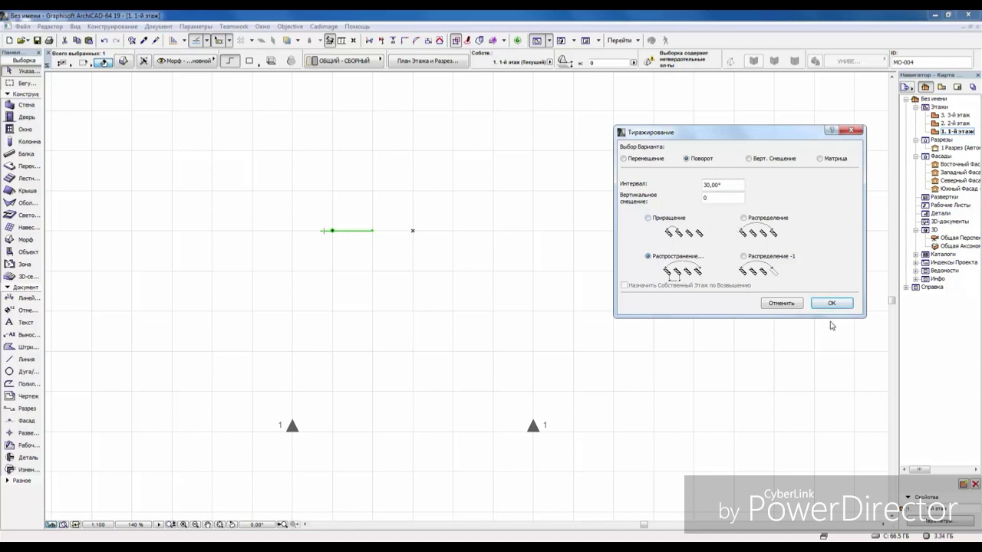
left_click(832, 303)
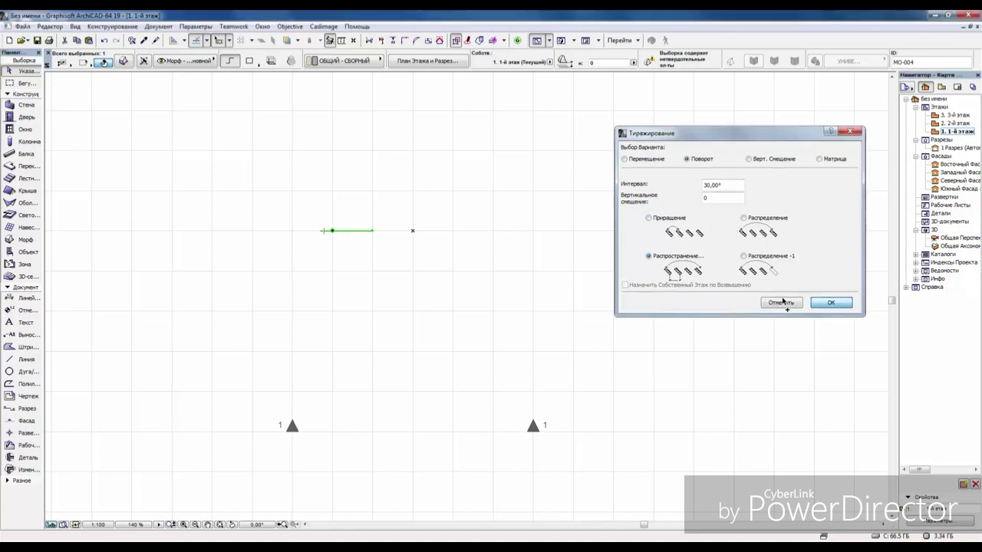
left_click(412, 231)
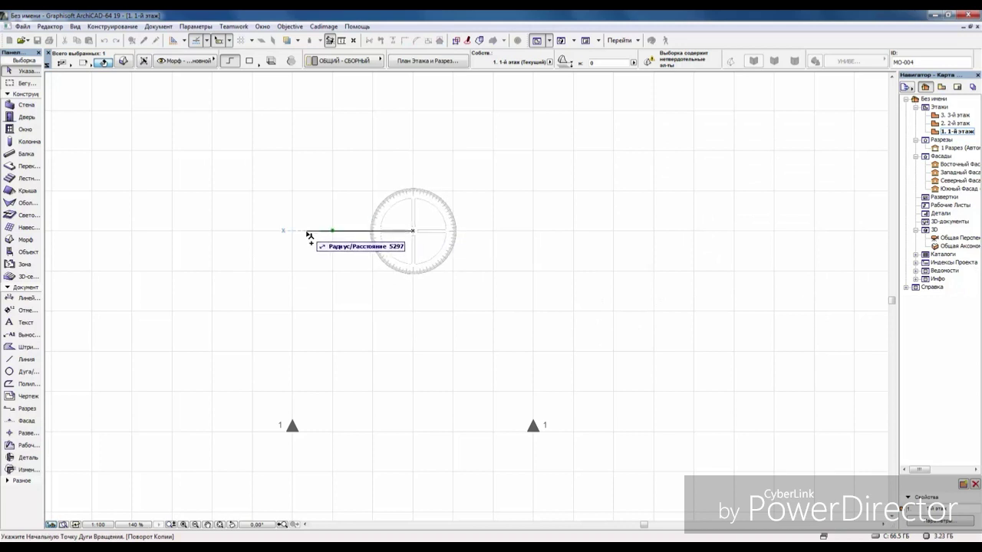
left_click(306, 231)
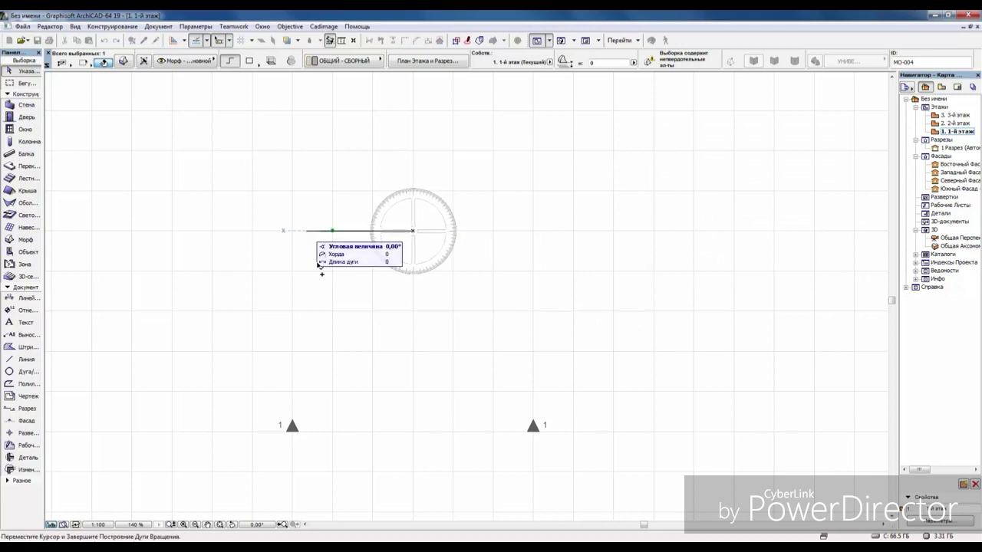
left_click(518, 164)
key("Escape")
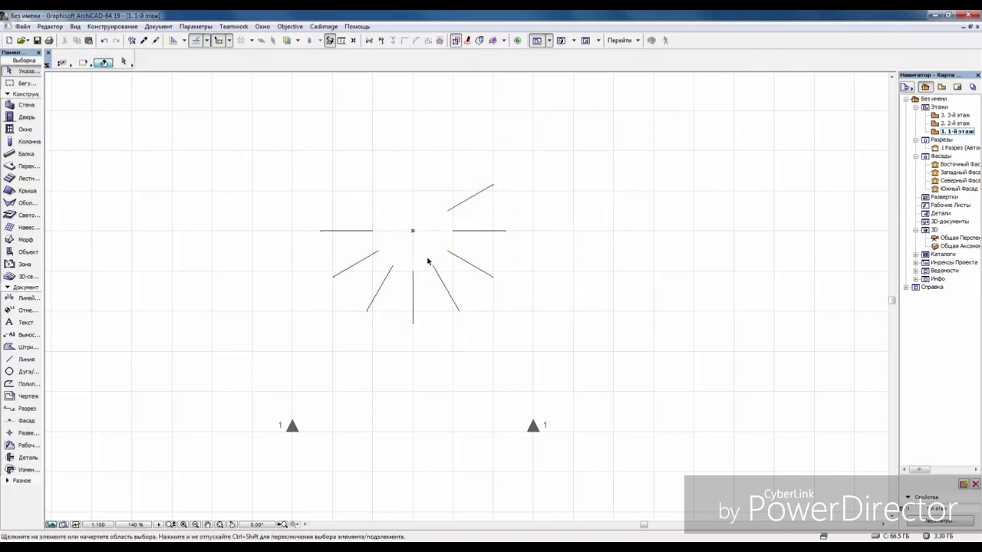
- Draw a horizontal morph line about 4800 long from the project origin leftward, slightly past the original arc's outer end
middle_click_drag(236, 242, 291, 246)
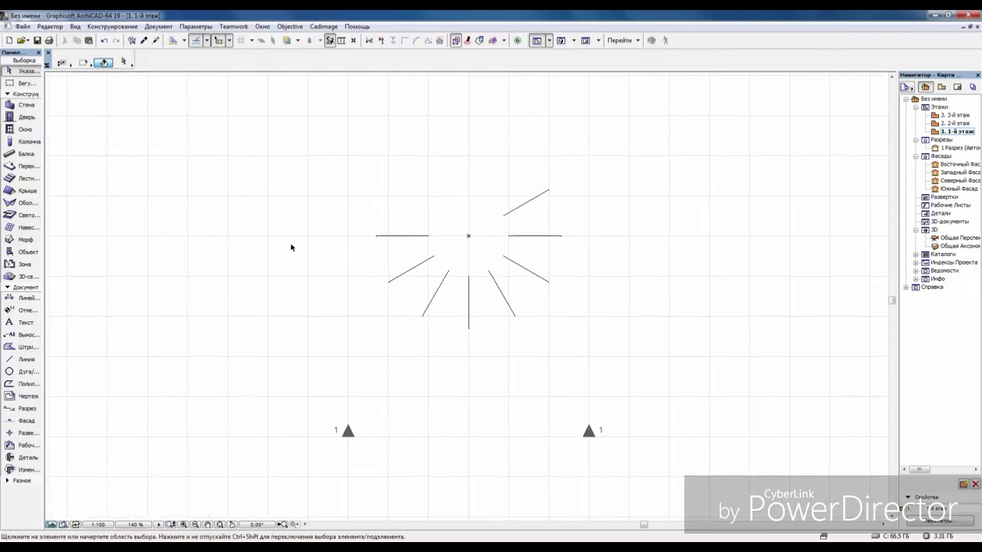
left_click(26, 239)
scroll(451, 259, "up", 4)
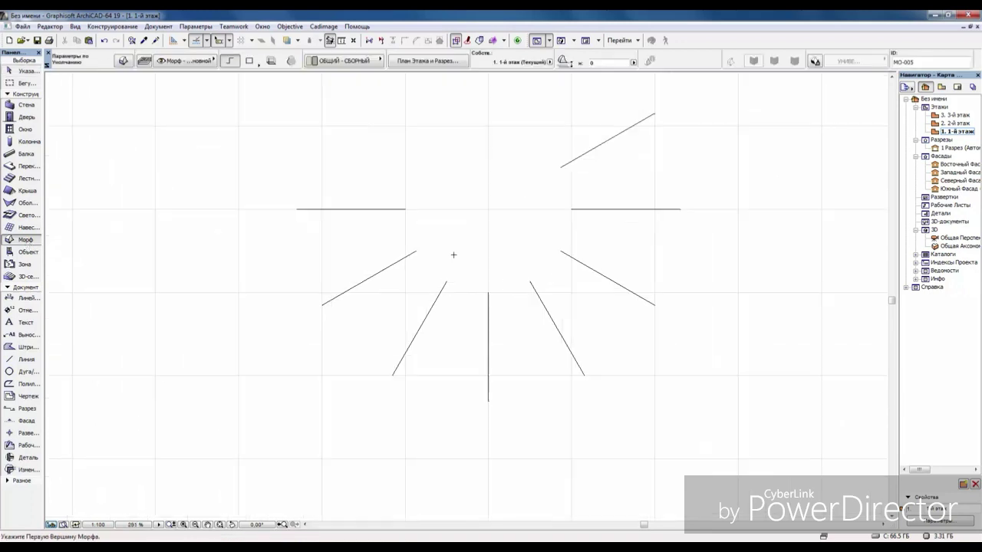
left_click(488, 207)
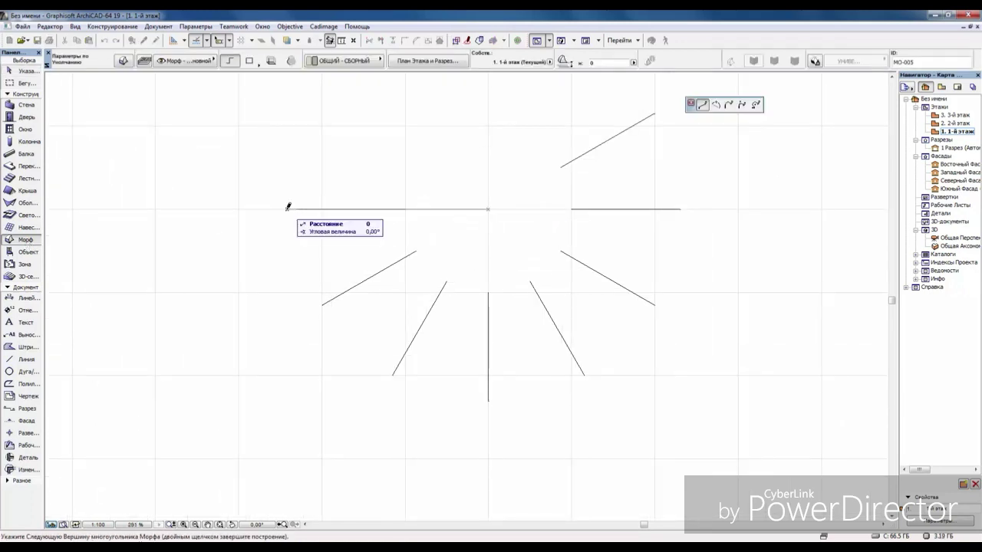
double_click(288, 206)
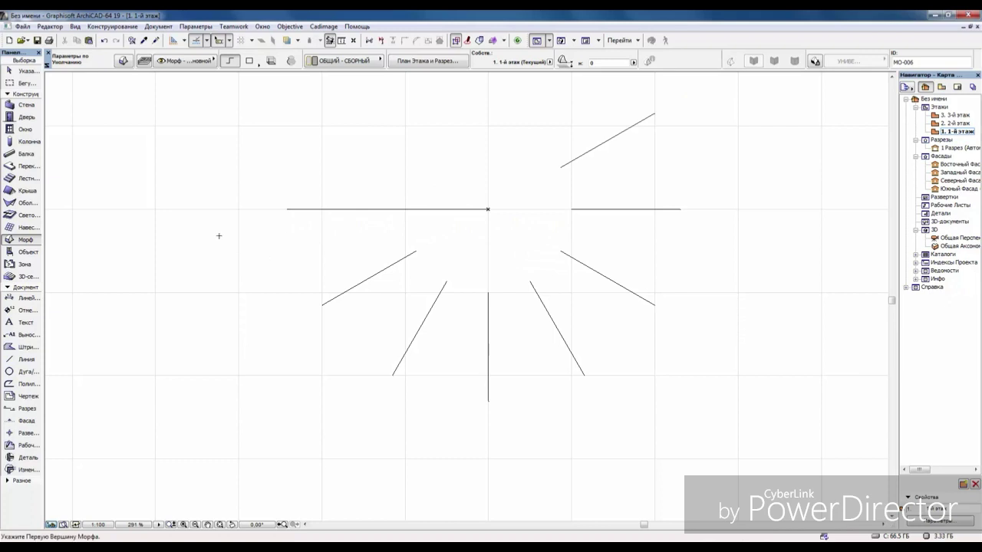
- Show the rotated arcs and the horizontal base line in the 3D perspective view
left_click(564, 41)
middle_click_drag(500, 383, 464, 414, "shift")
middle_click_drag(472, 369, 474, 365, "shift")
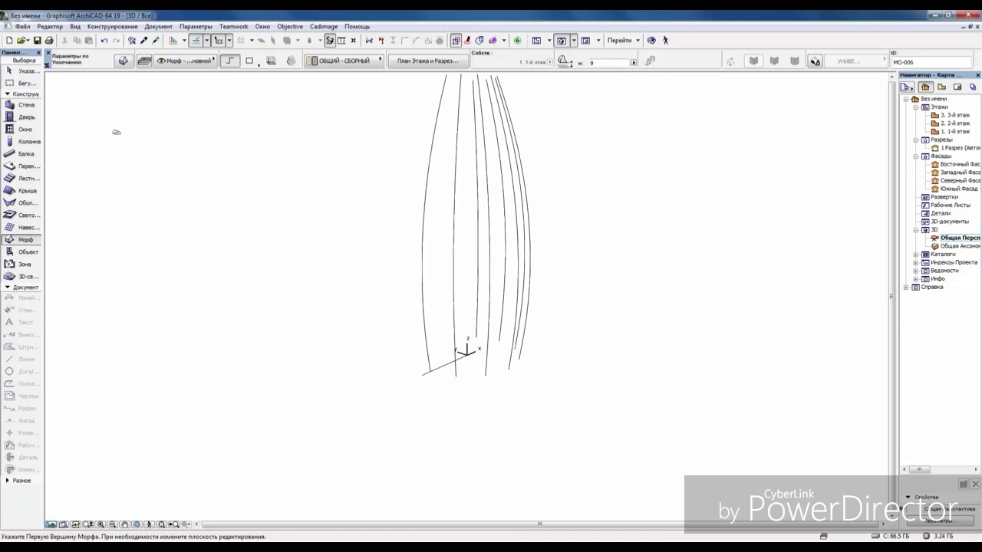
- Multiply the base line by rotation about the origin, using Spread at 30° with vertical displacement enabled, rising to the arcs' top ends
left_click(35, 72)
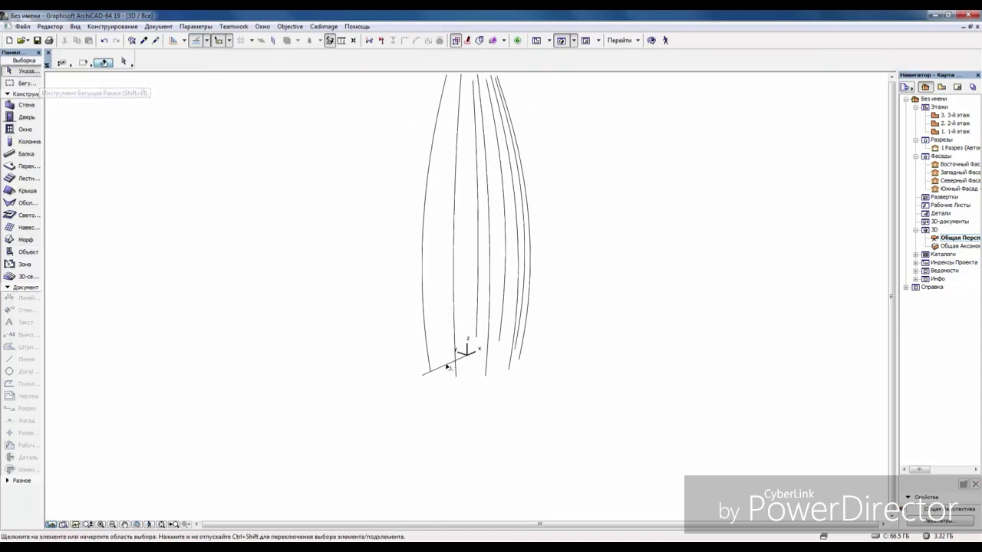
left_click(448, 368)
middle_click_drag(537, 351, 618, 217, "shift")
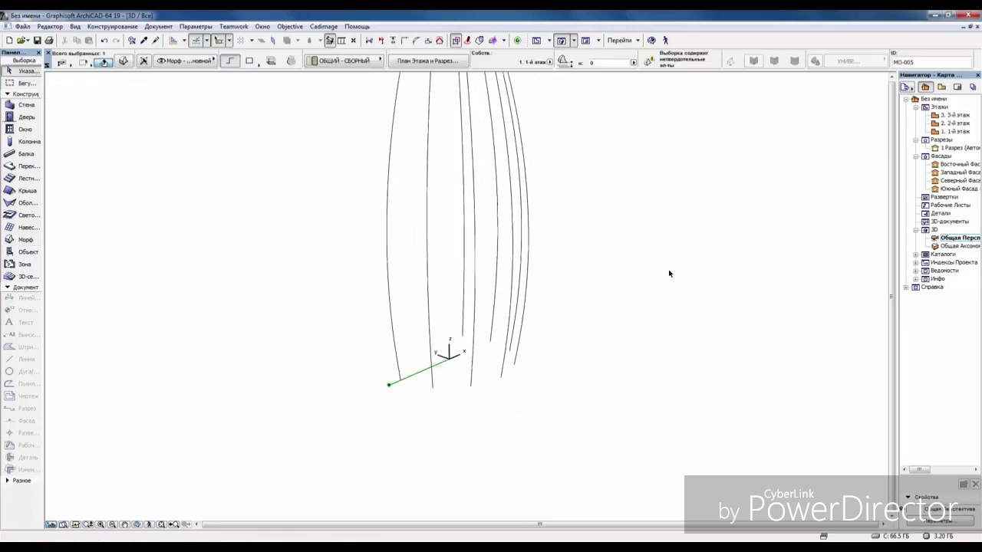
right_click(669, 273)
mouse_move(674, 257)
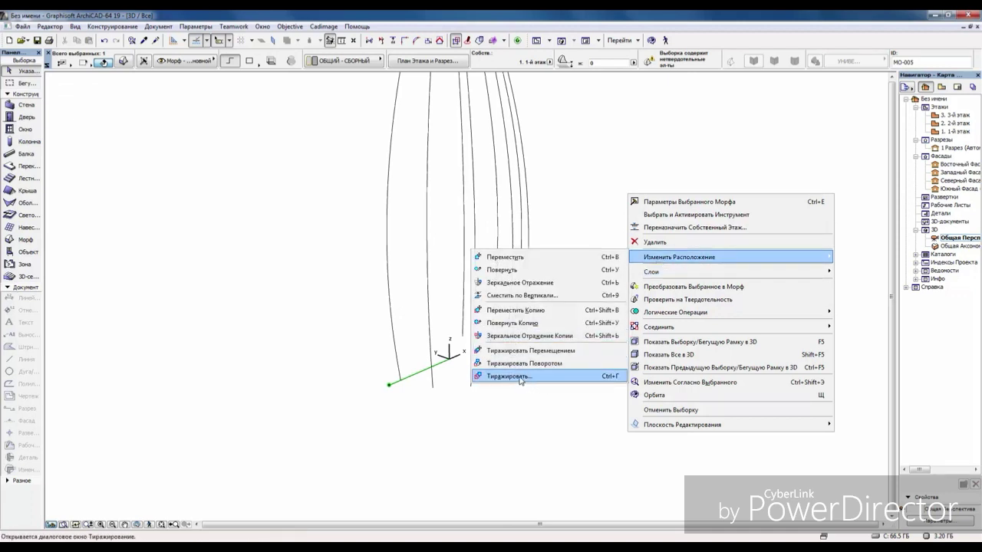
left_click(521, 379)
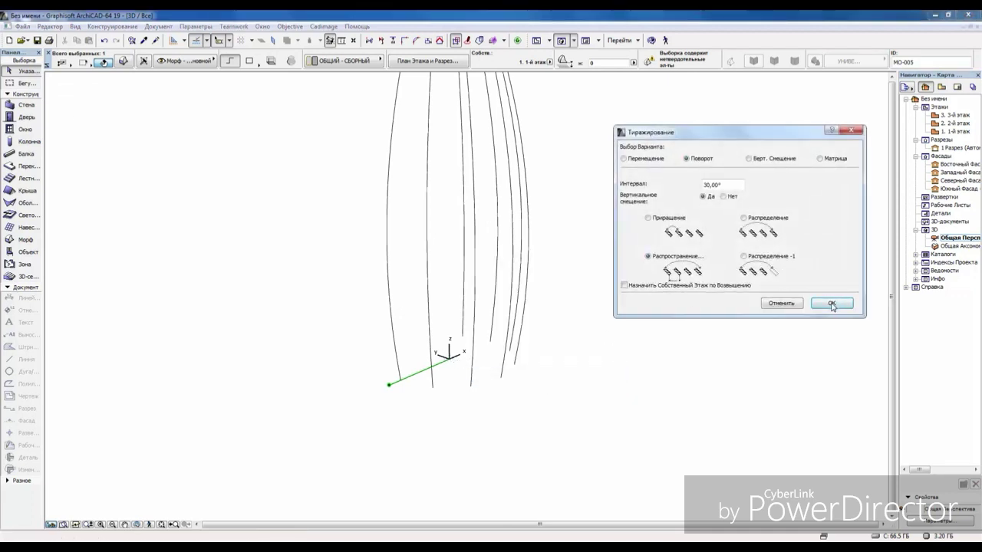
left_click(831, 303)
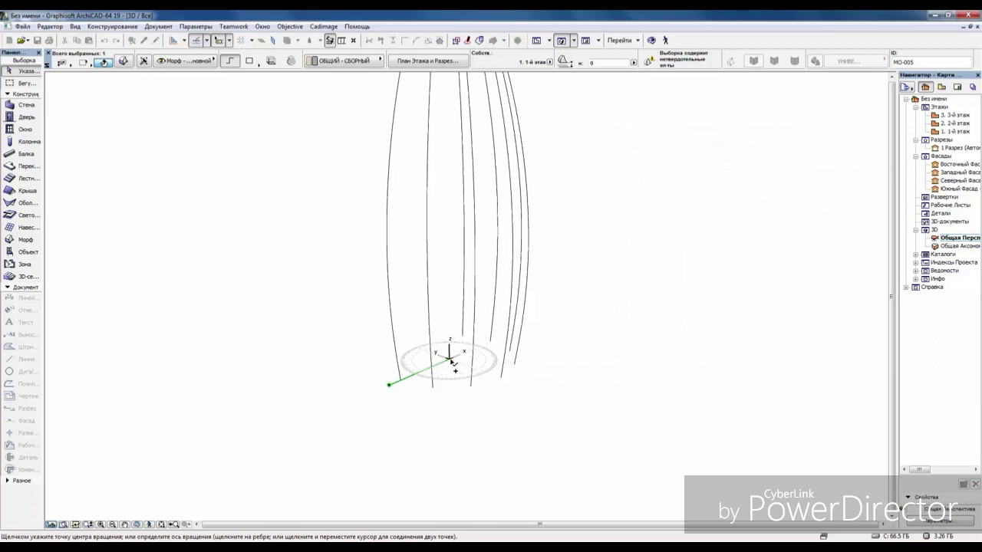
left_click(451, 360)
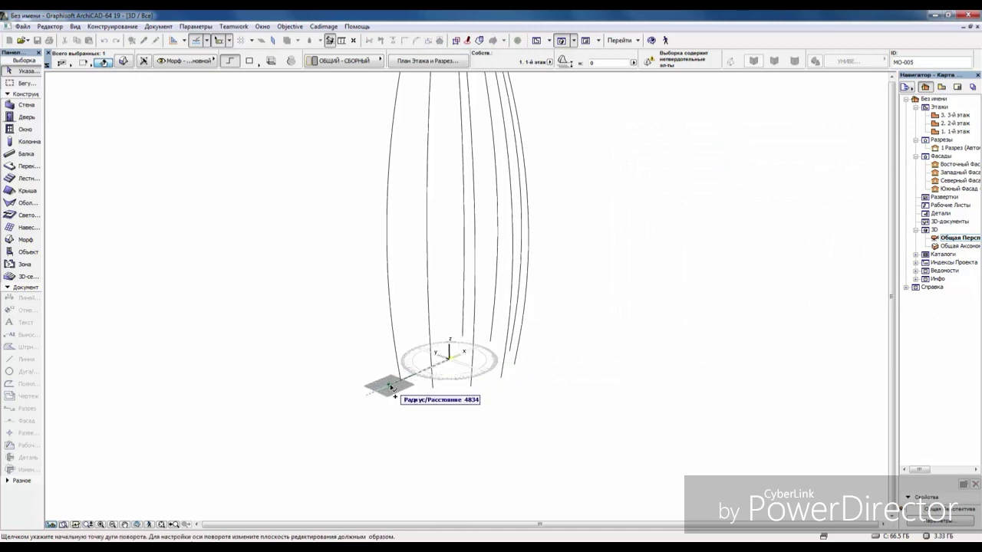
left_click(388, 384)
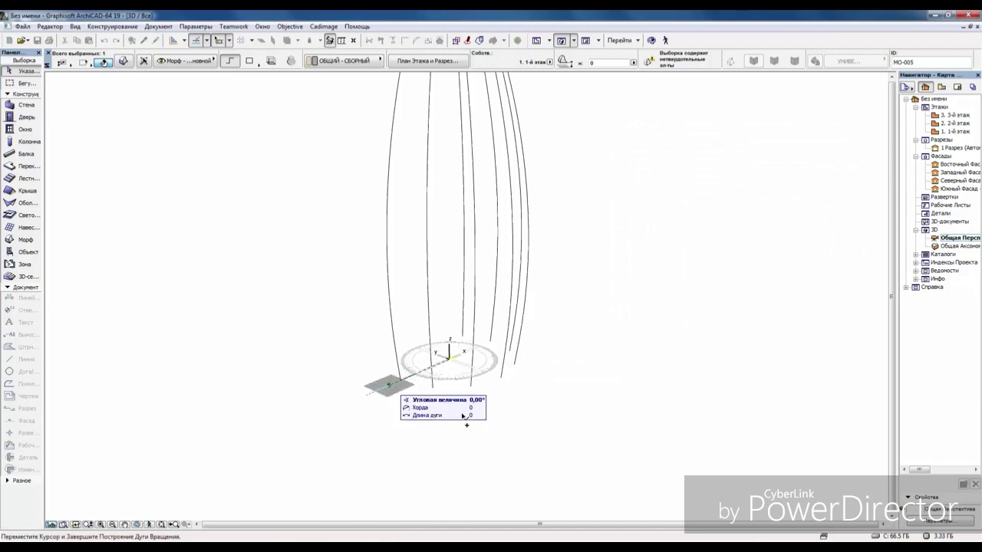
left_click(463, 340)
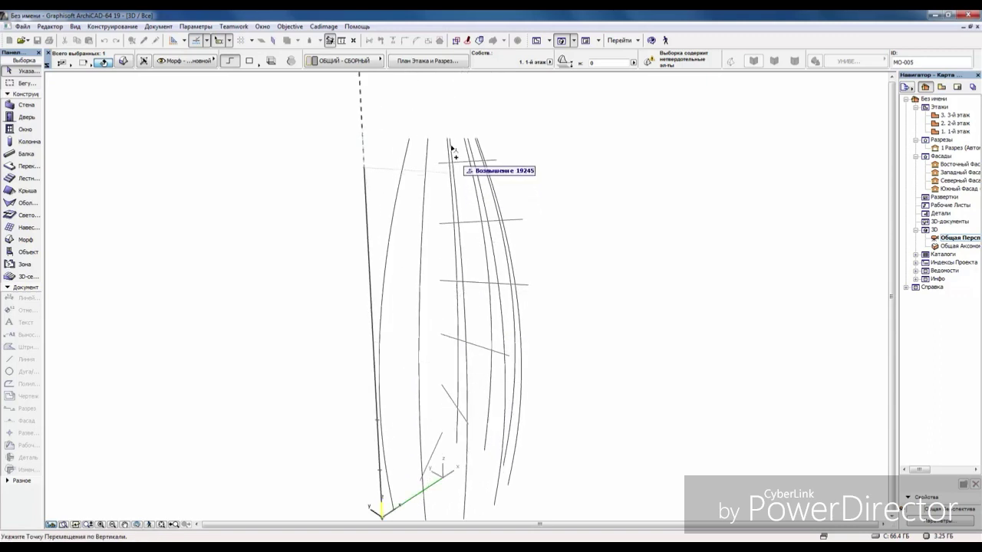
left_click(451, 144)
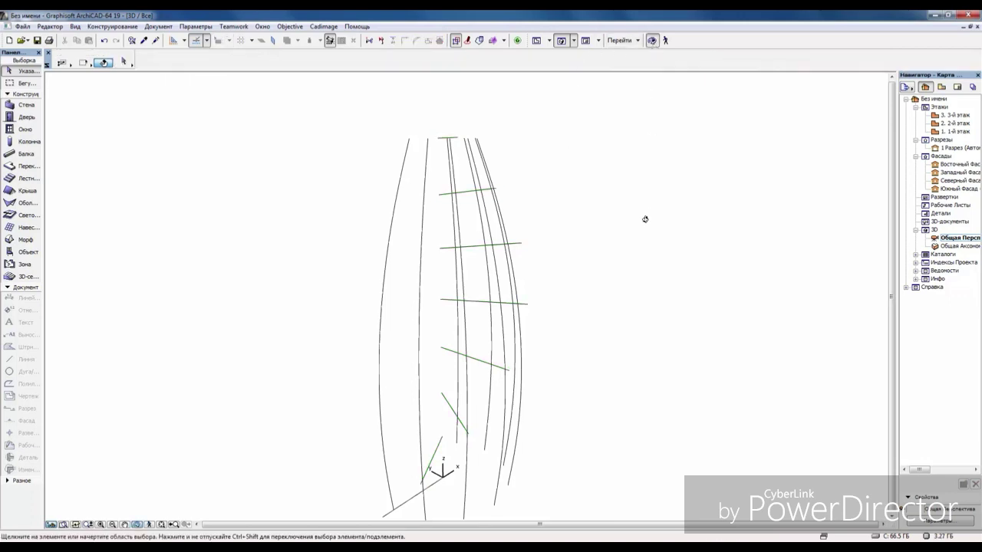
- Draw a morph polyline spiralling upward through the intersections of successive arcs and horizontal lines, from the first arc's base to the last arc's top
left_click_drag(645, 219, 529, 180)
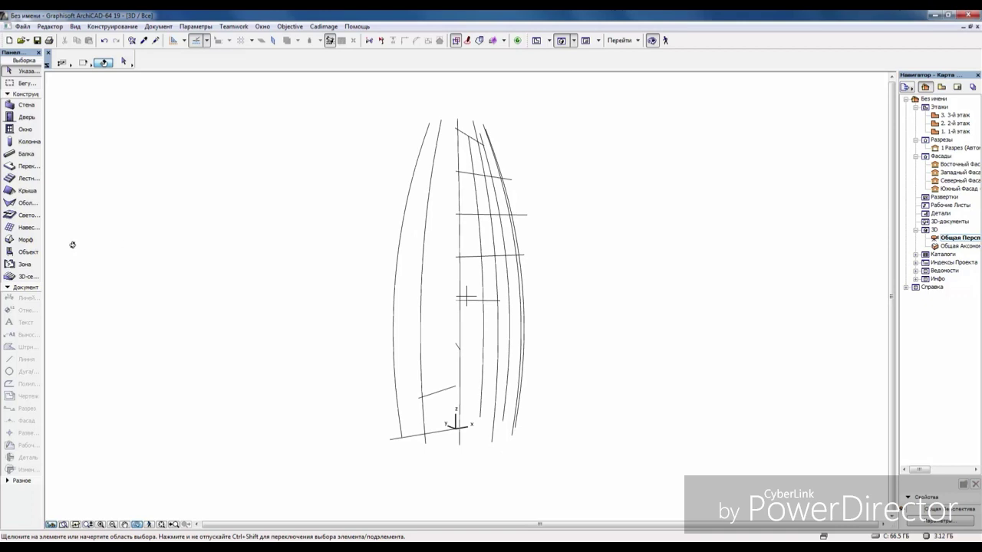
left_click_drag(260, 321, 374, 398)
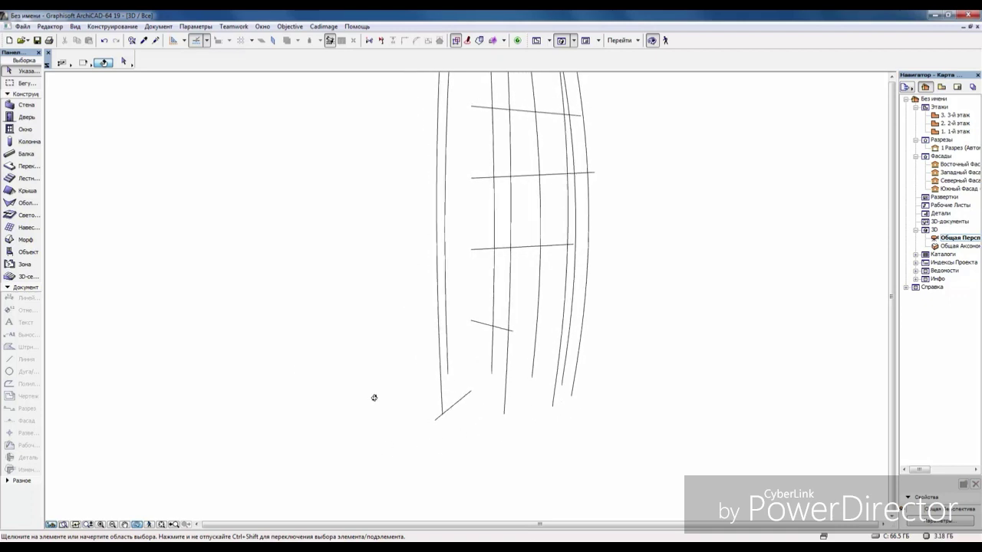
left_click(9, 240)
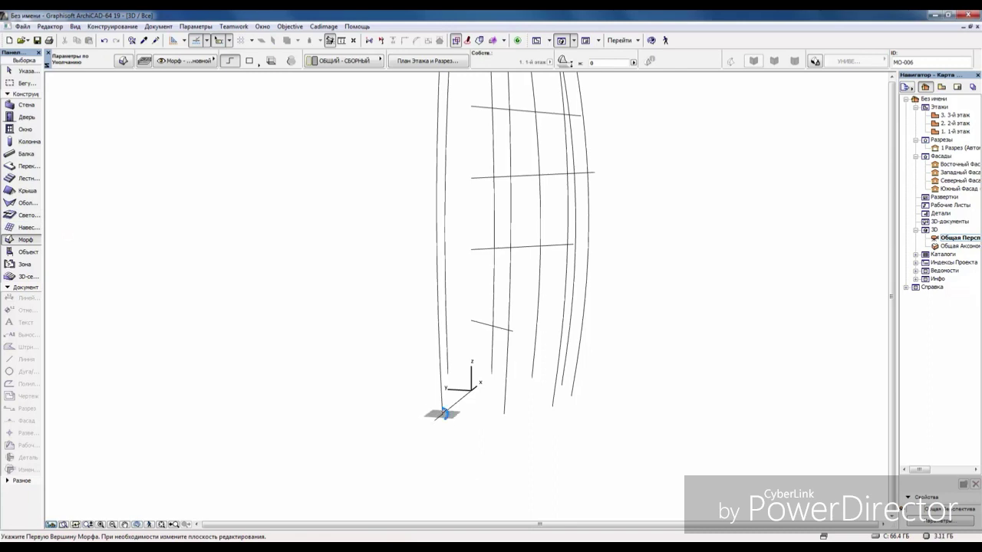
left_click(443, 414)
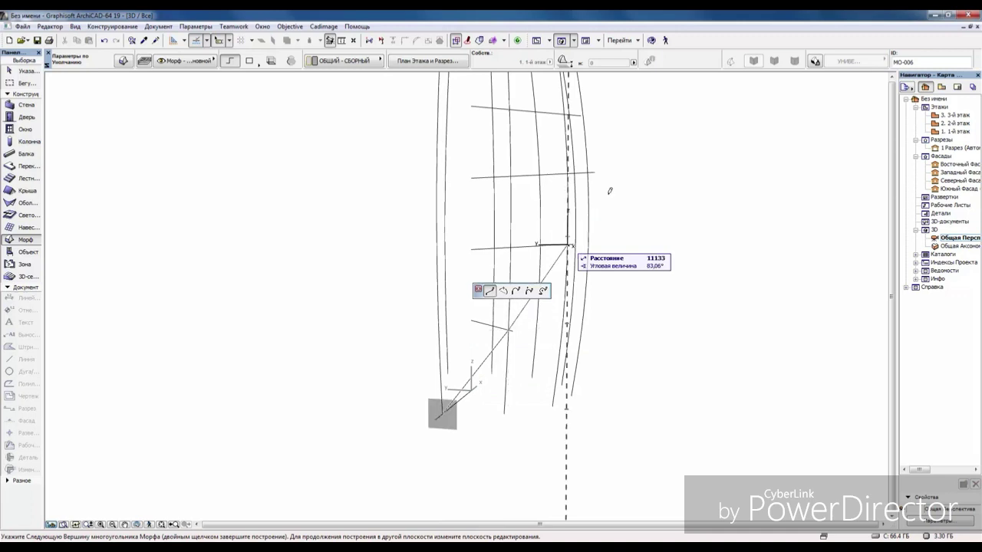
middle_click_drag(610, 191, 361, 338, "shift")
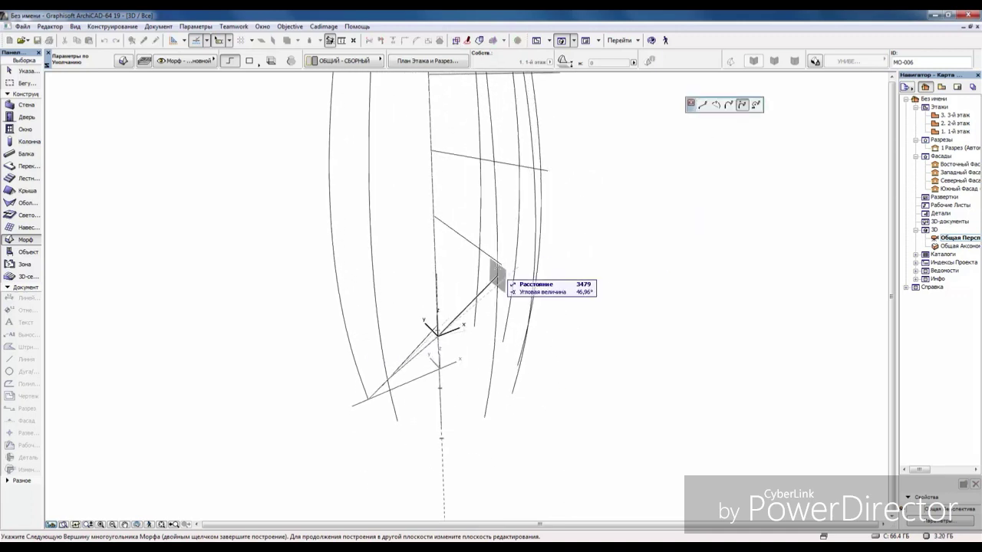
left_click(498, 262)
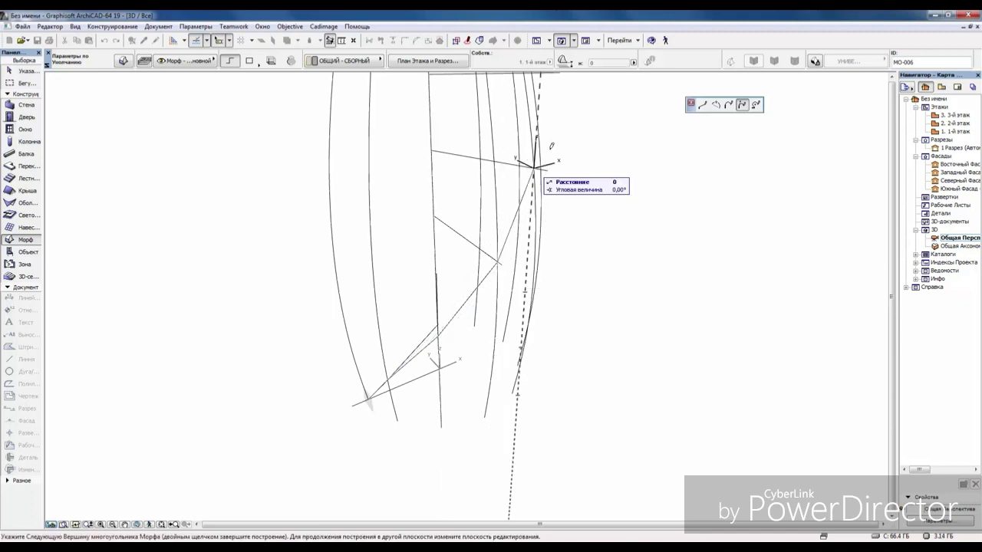
middle_click_drag(537, 158, 169, 309, "shift")
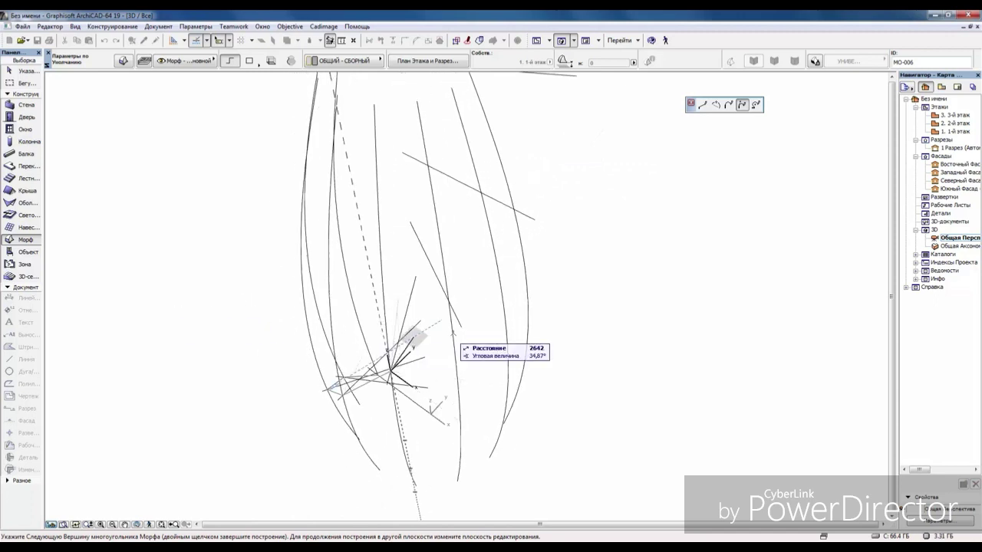
left_click(450, 300)
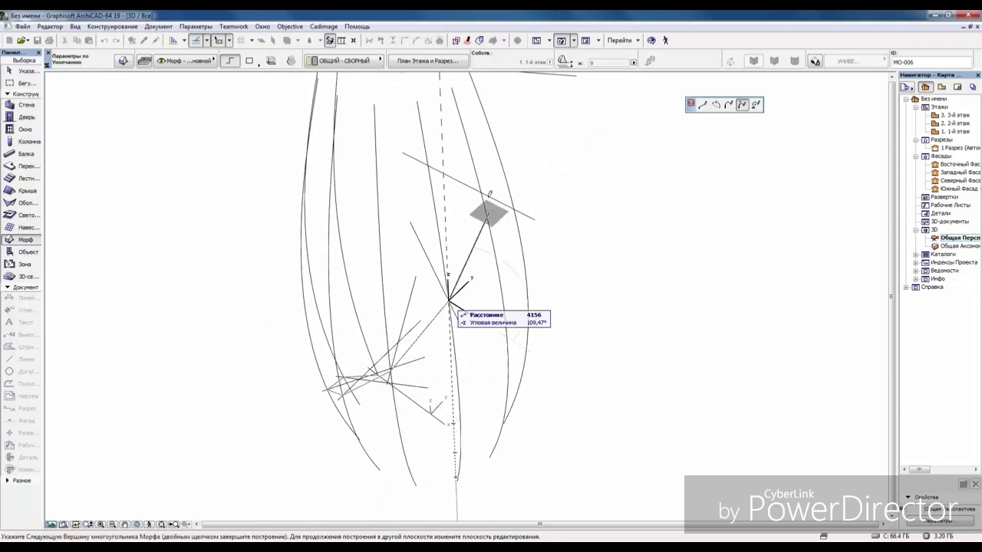
middle_click_drag(495, 177, 441, 230, "shift")
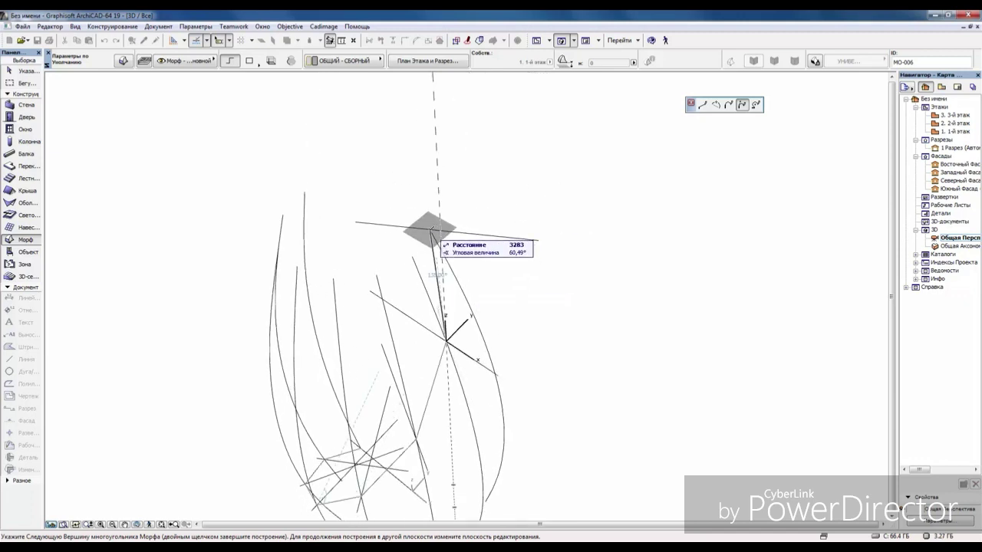
left_click(431, 228)
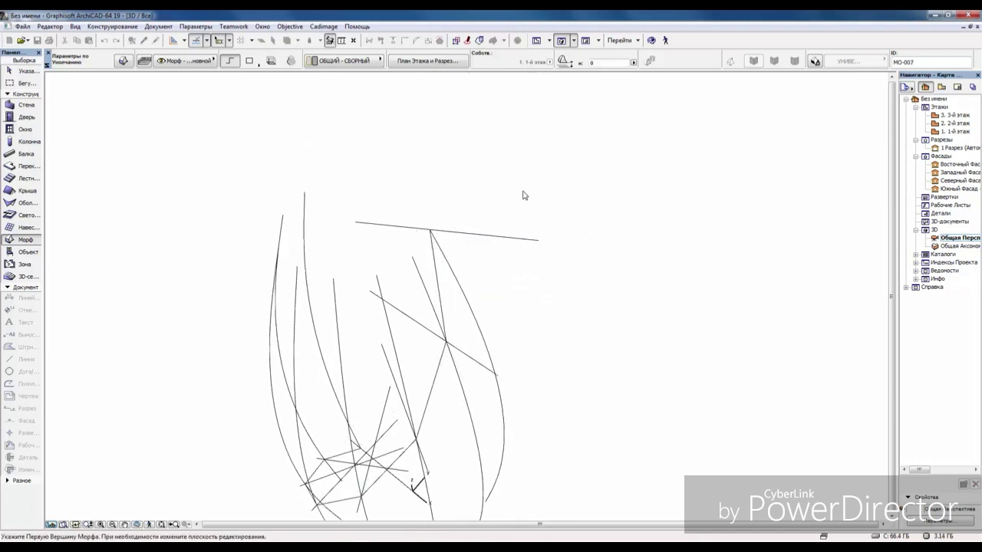
- Delete all arcs and horizontal construction lines, keeping only the spiral morph polyline
middle_click_drag(527, 224, 570, 158)
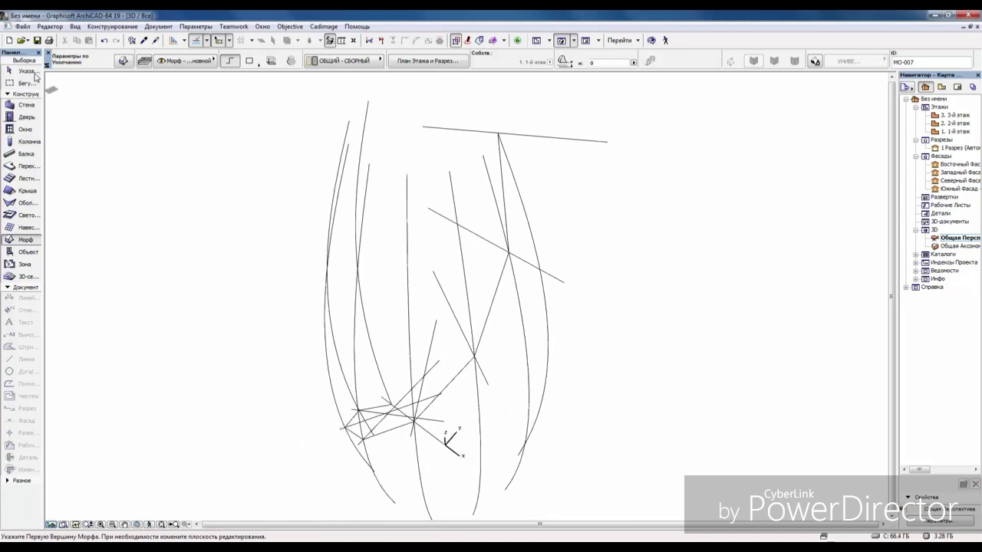
left_click(34, 73)
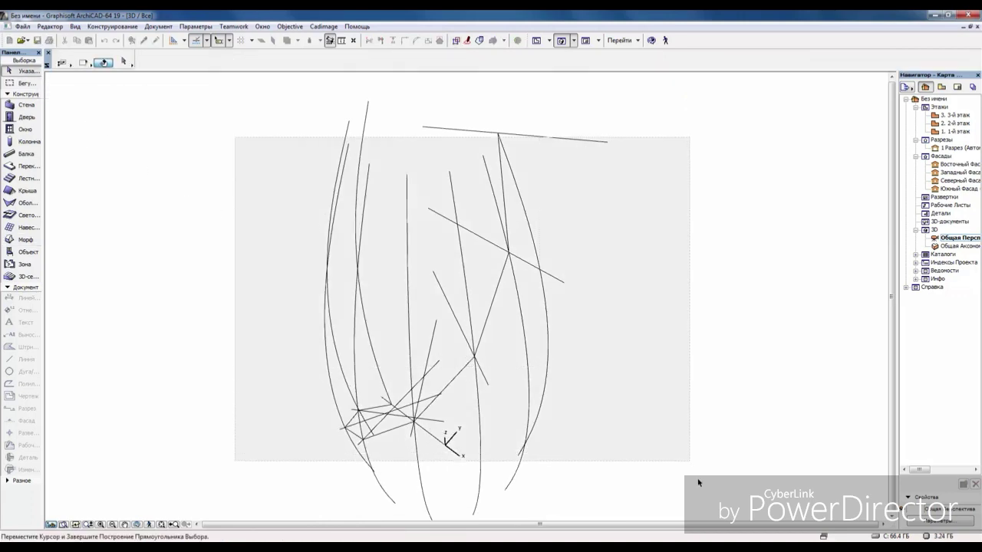
left_click(693, 466)
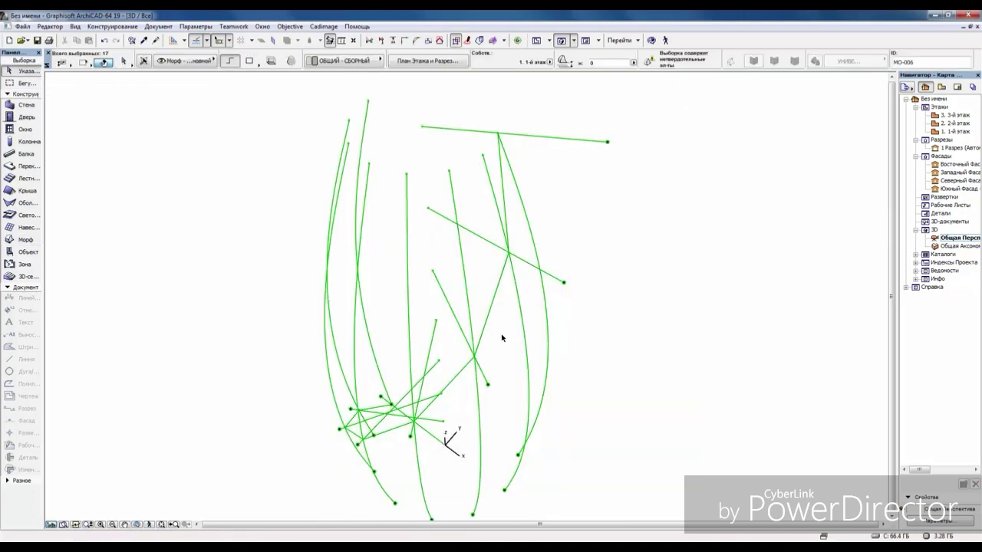
left_click(489, 317, "shift")
key("Delete")
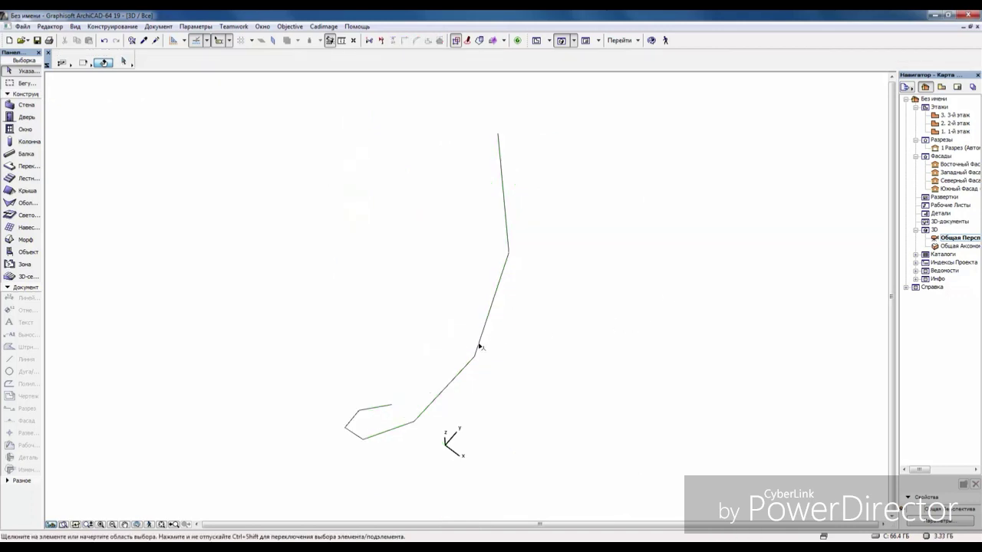
- Round and merge the edges of the spiral morph polyline into one smooth curve
left_click(479, 347)
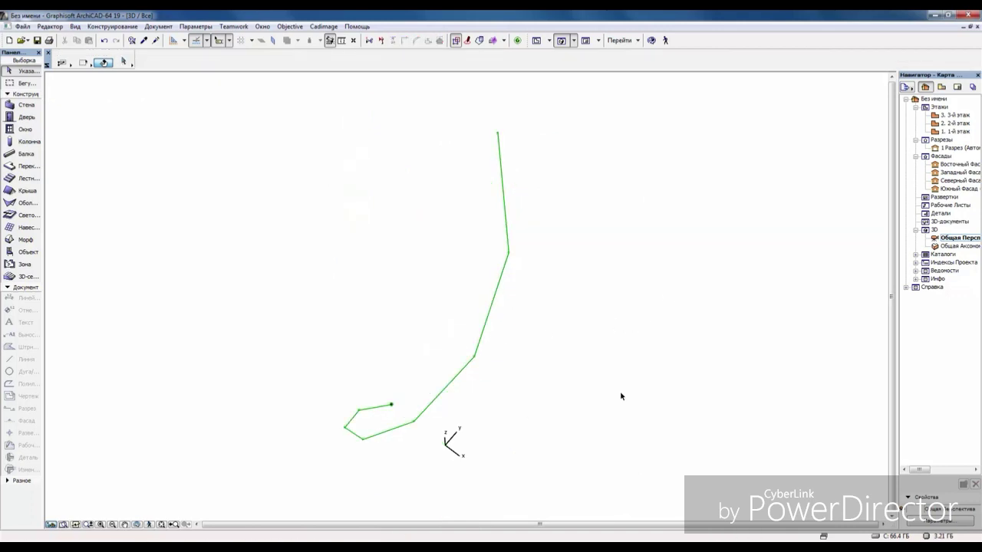
left_click(92, 29)
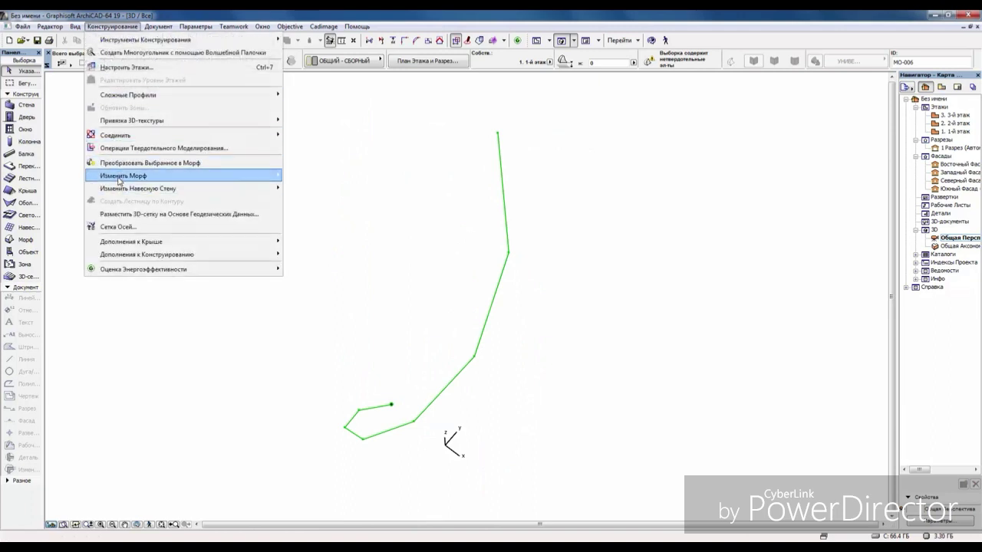
mouse_move(192, 176)
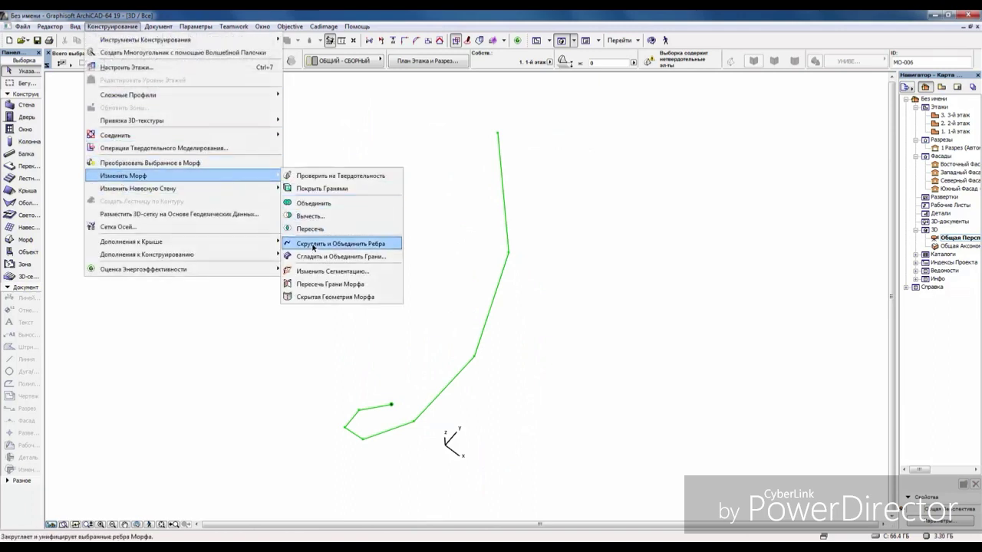
left_click(313, 243)
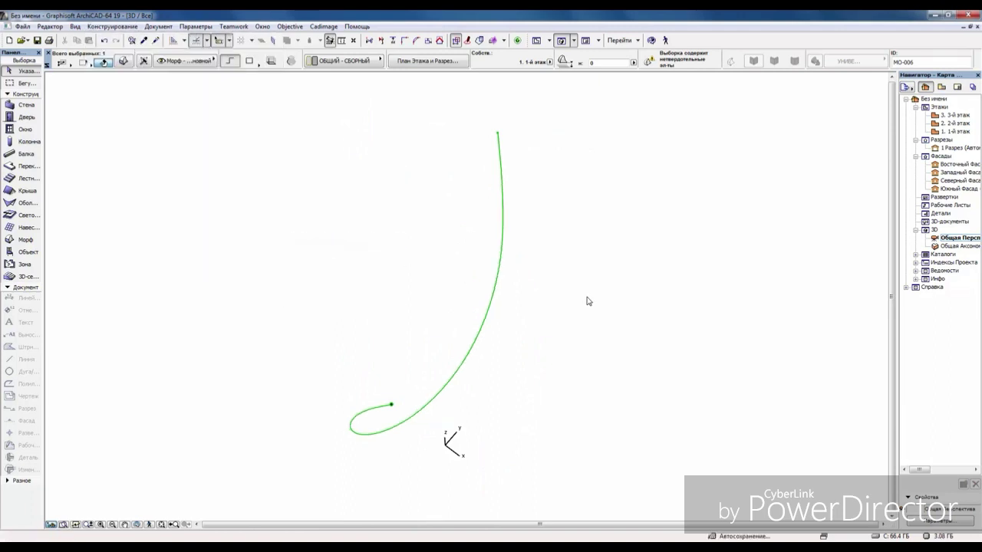
- In the first-floor plan, mirror a copy of the spiral curve about the vertical axis through the project origin
left_click(538, 41)
scroll(468, 278, "down", 5)
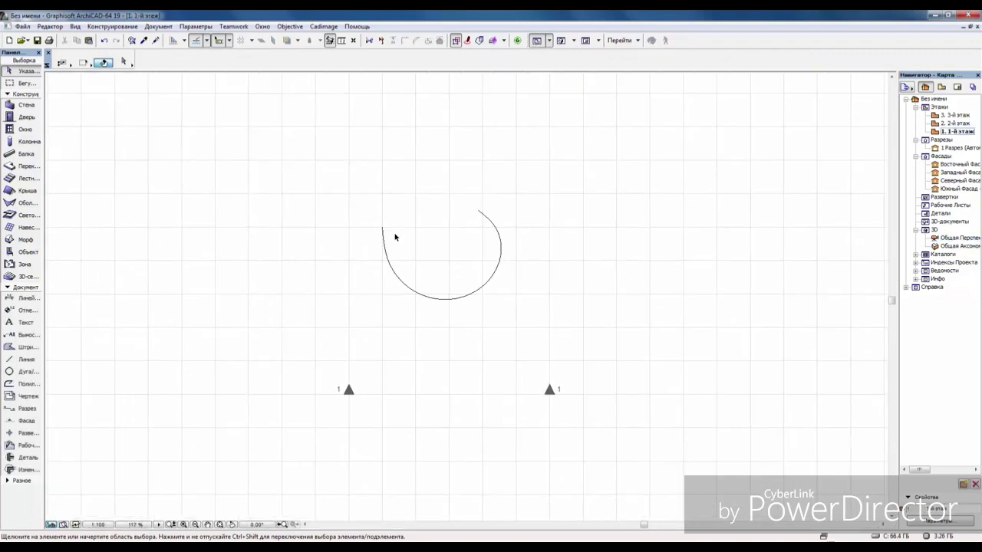
left_click_drag(366, 197, 522, 314)
right_click(595, 201)
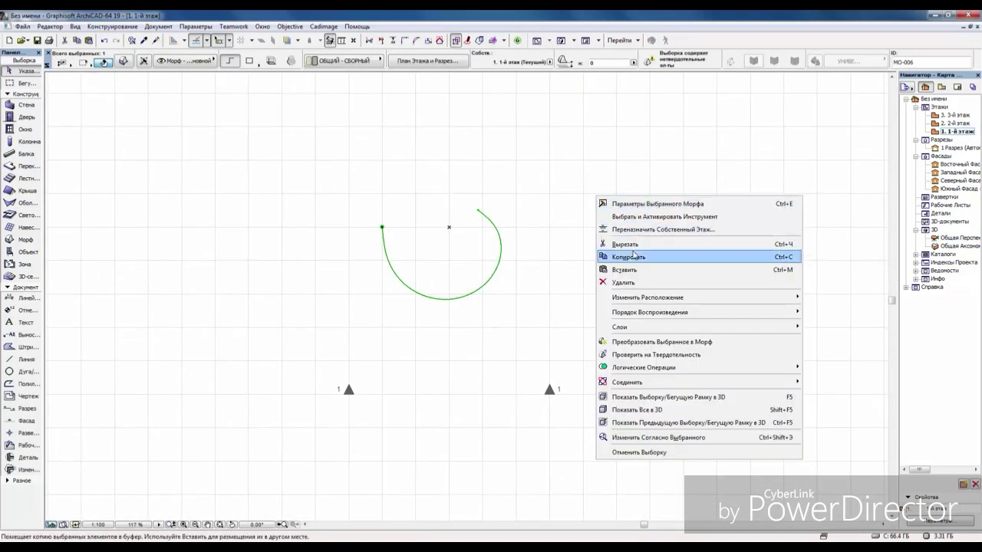
mouse_move(629, 297)
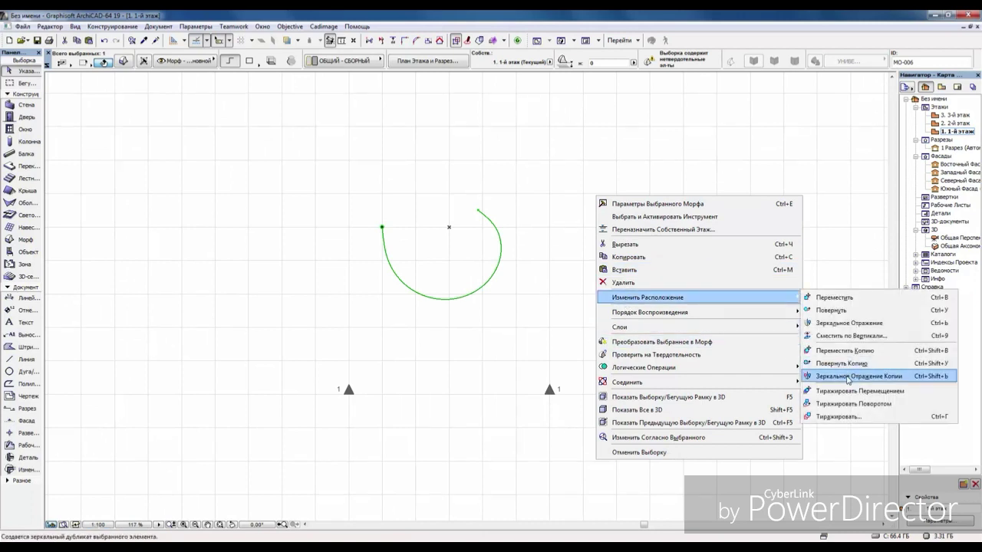
left_click(851, 377)
left_click(448, 227)
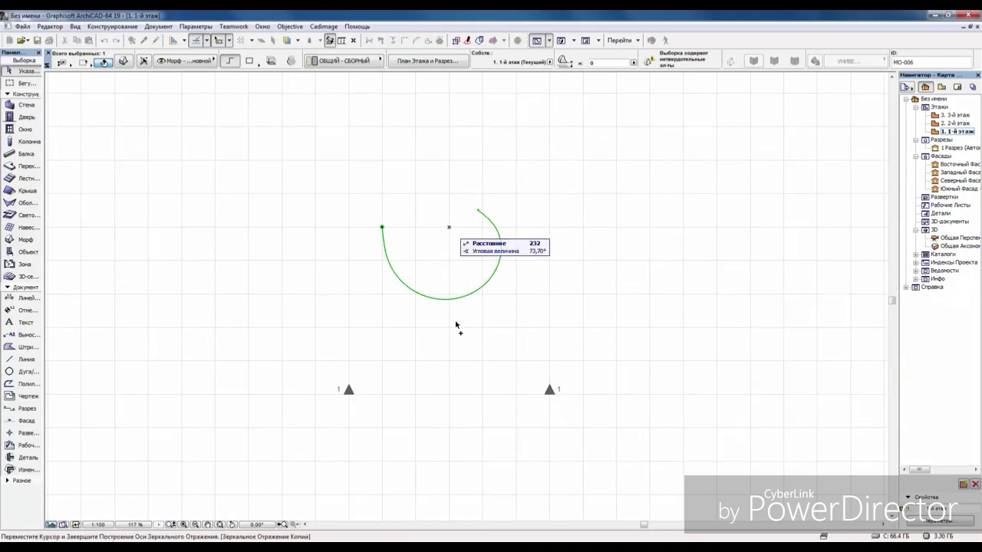
left_click(450, 409)
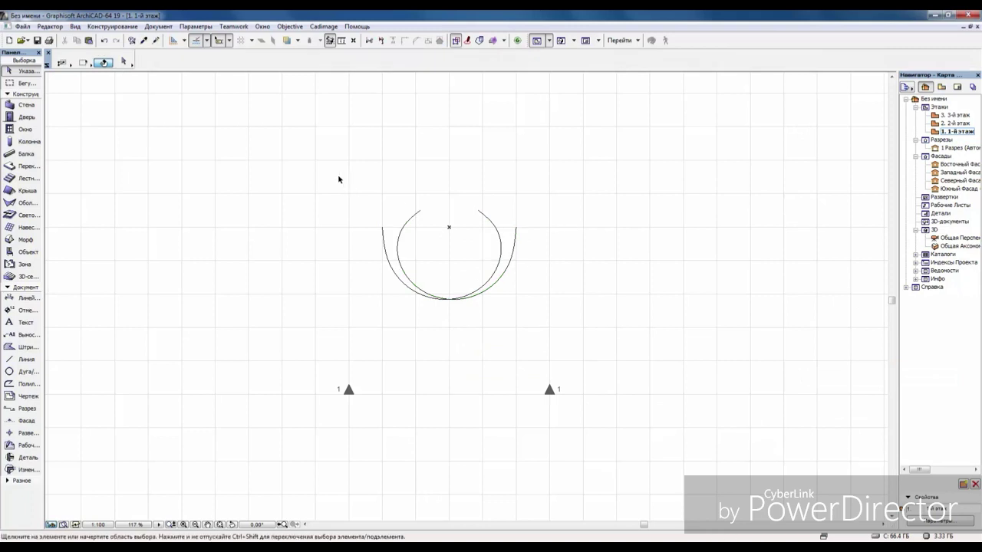
- Multiply both spiral curves by rotation a full turn around the project origin, using Spread at 30°
left_click_drag(337, 177, 544, 343)
right_click(645, 137)
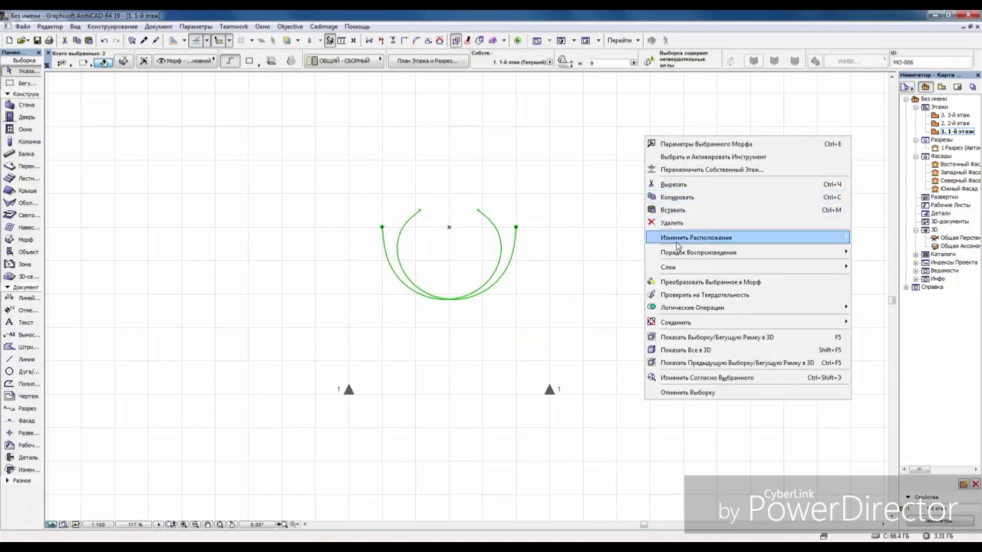
mouse_move(694, 236)
left_click(545, 357)
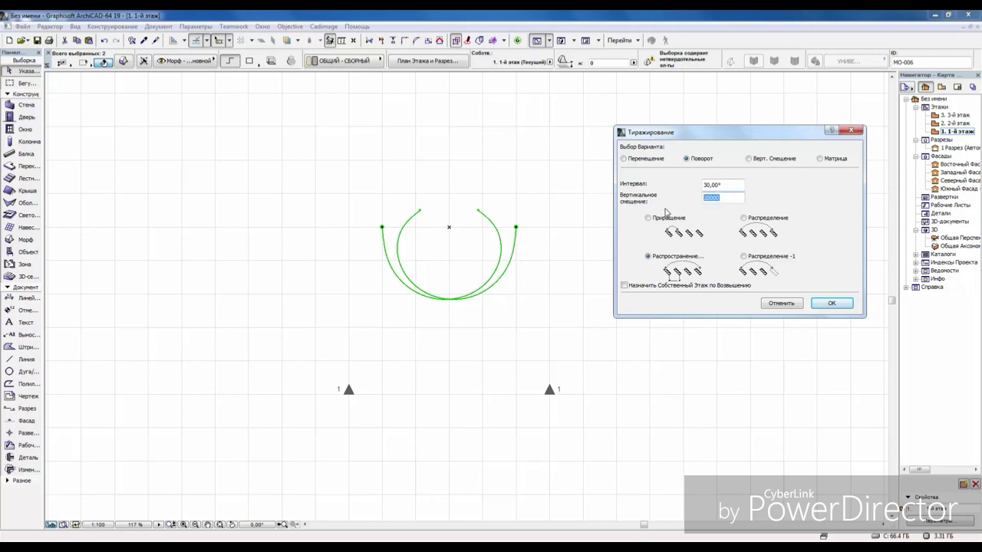
left_click(830, 304)
left_click(449, 227)
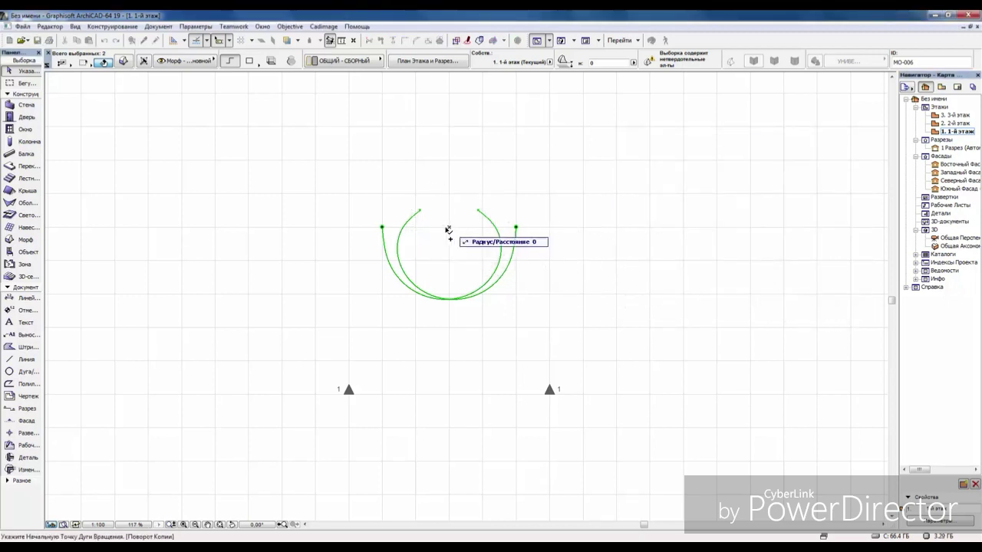
left_click(366, 227)
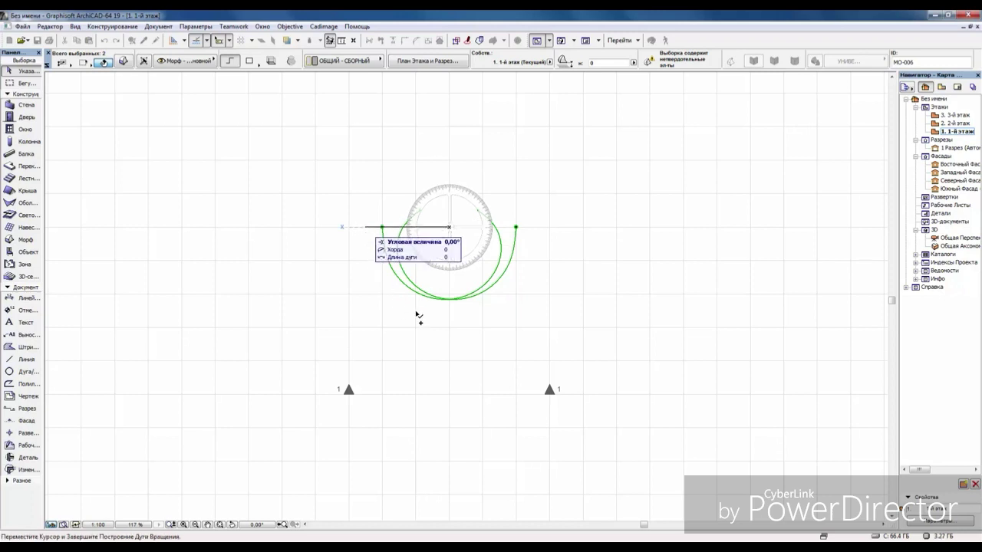
left_click(338, 203)
key("Escape")
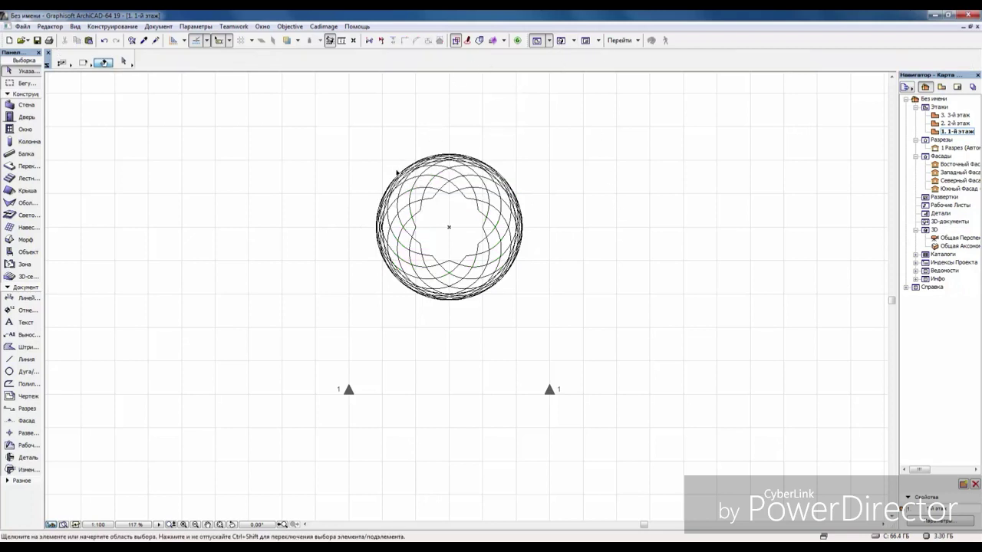
- Split all spiral curves along a line from the origin through the lower-left curve endpoint and delete the portions on its left side
left_click_drag(345, 136, 552, 342)
scroll(466, 300, "up", 4)
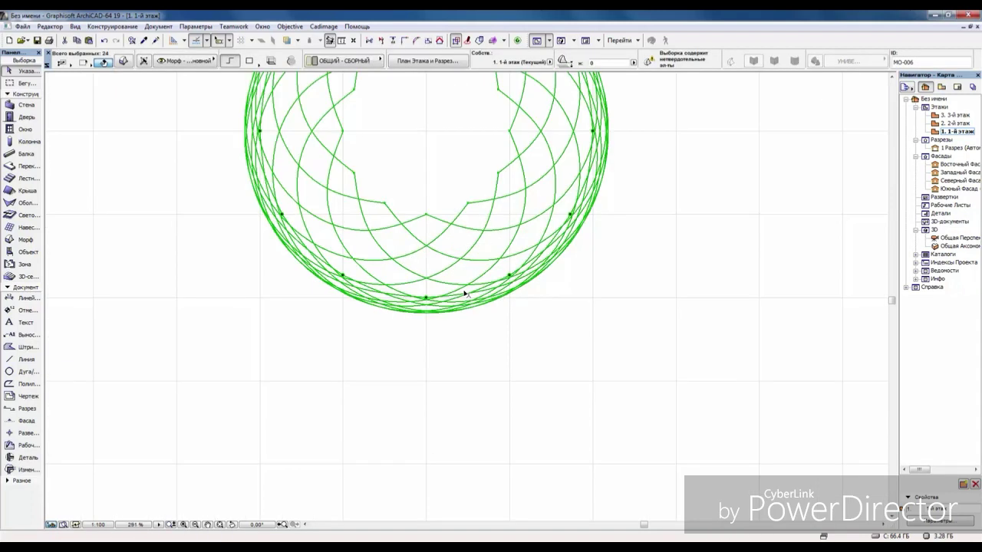
scroll(461, 361, "down", 1)
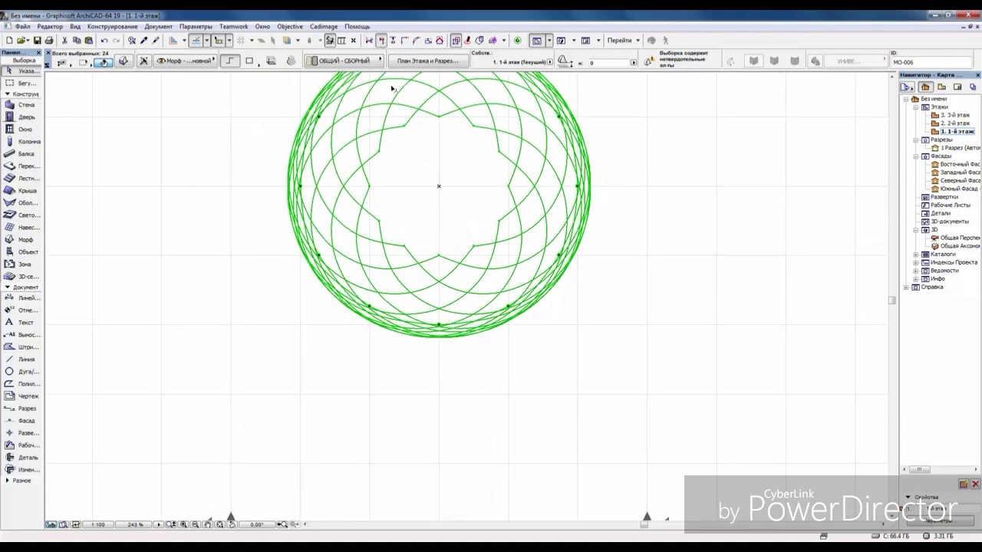
left_click(381, 41)
left_click(439, 187)
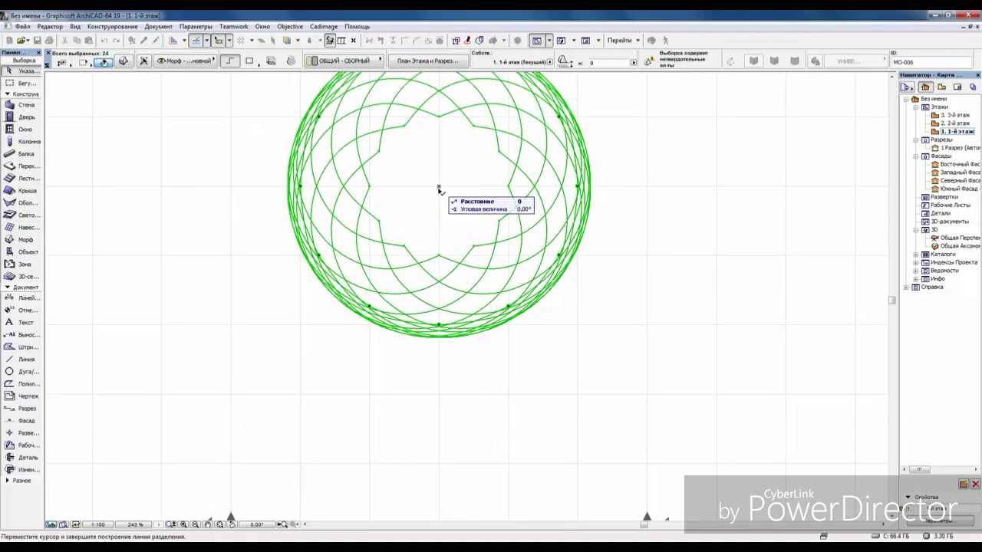
left_click(370, 306)
left_click(269, 294)
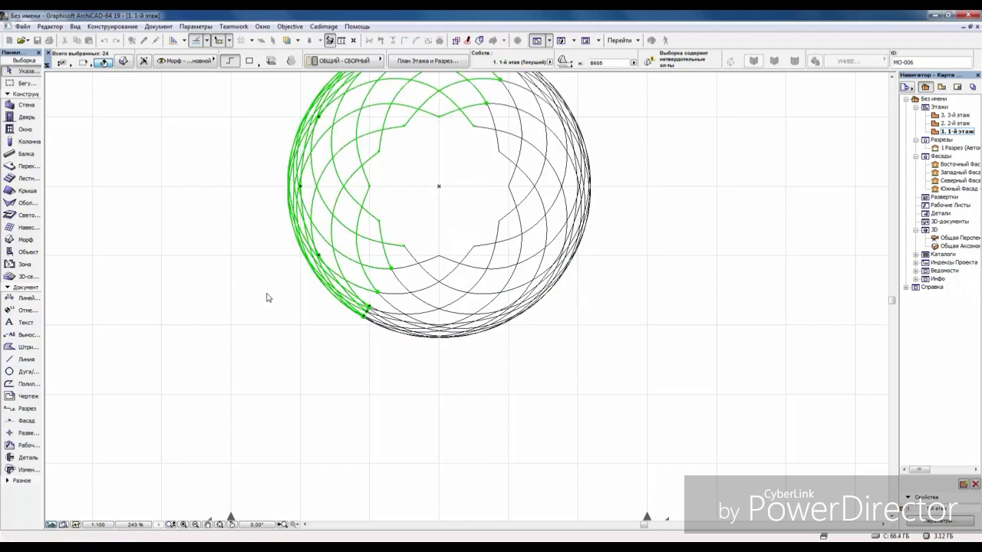
key("Delete")
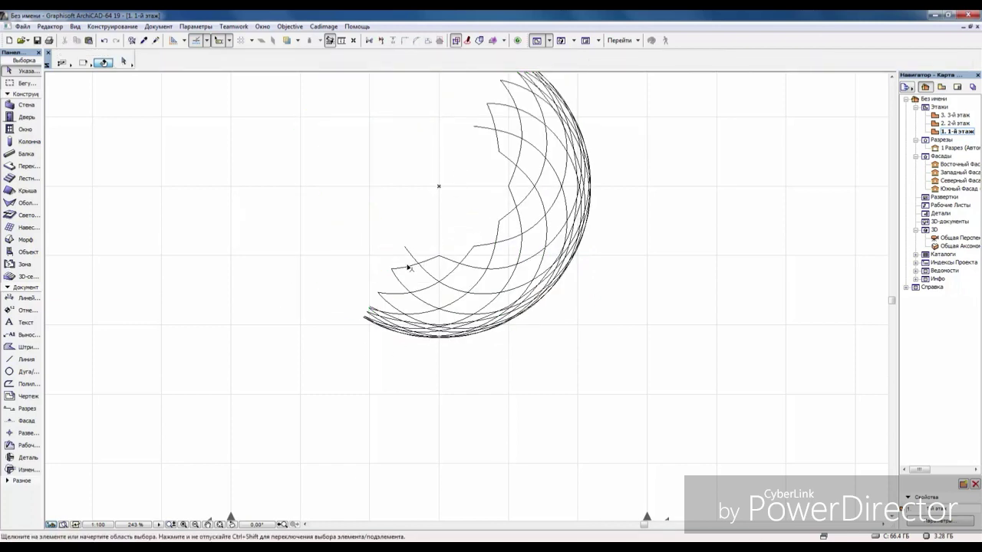
- Split the remaining curves along a line from the origin through the lower-right curve endpoint and delete everything outside the lower sector
scroll(355, 208, "down", 2)
left_click(344, 126)
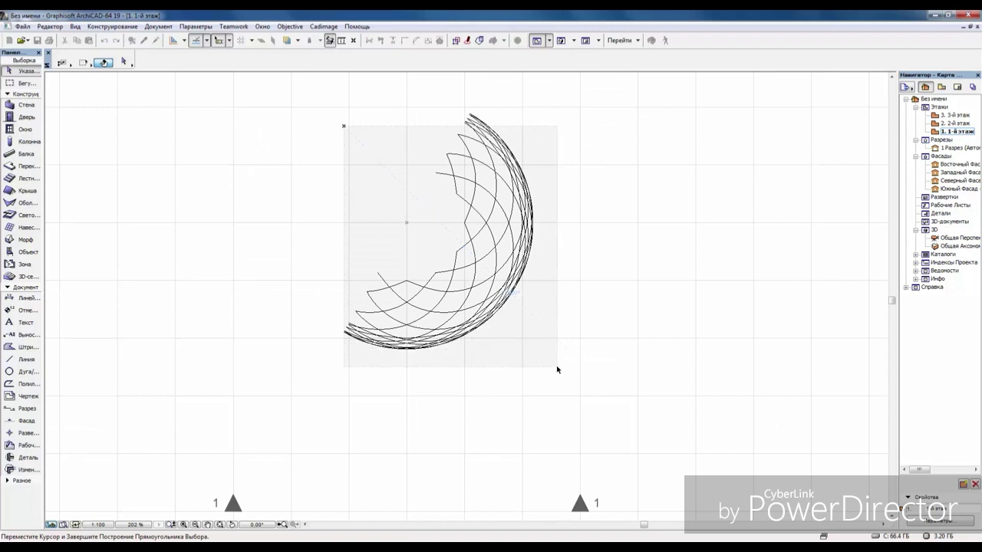
left_click(556, 370)
left_click(380, 41)
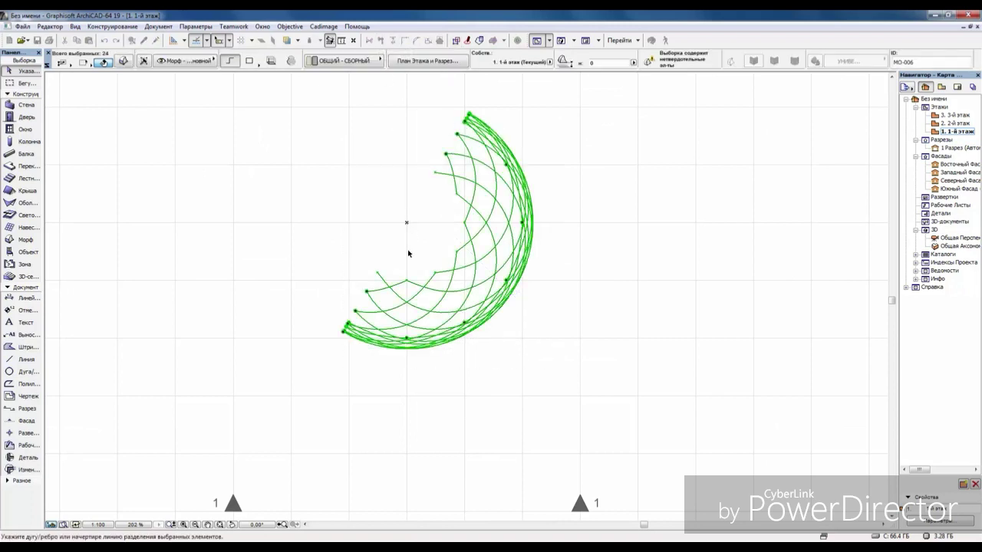
left_click(406, 223)
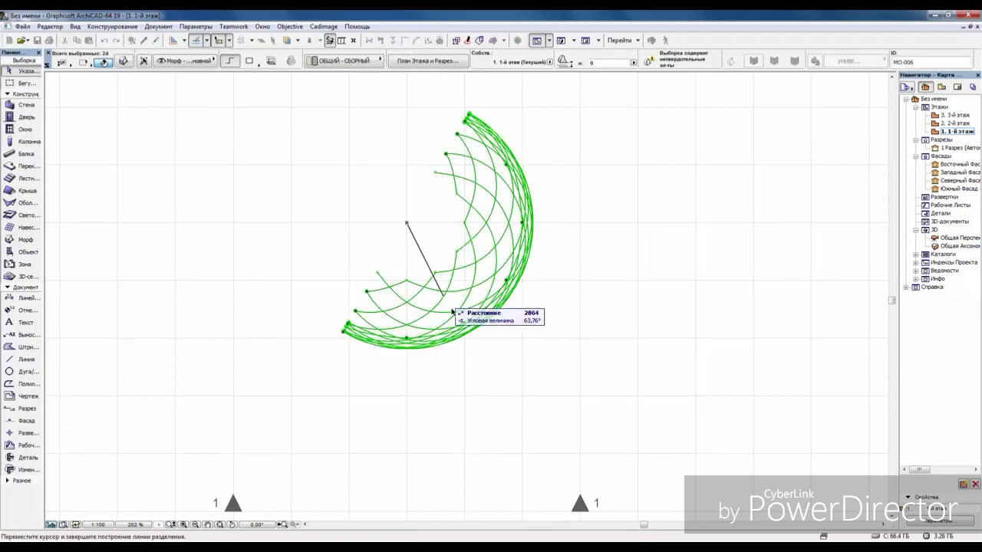
left_click(465, 326)
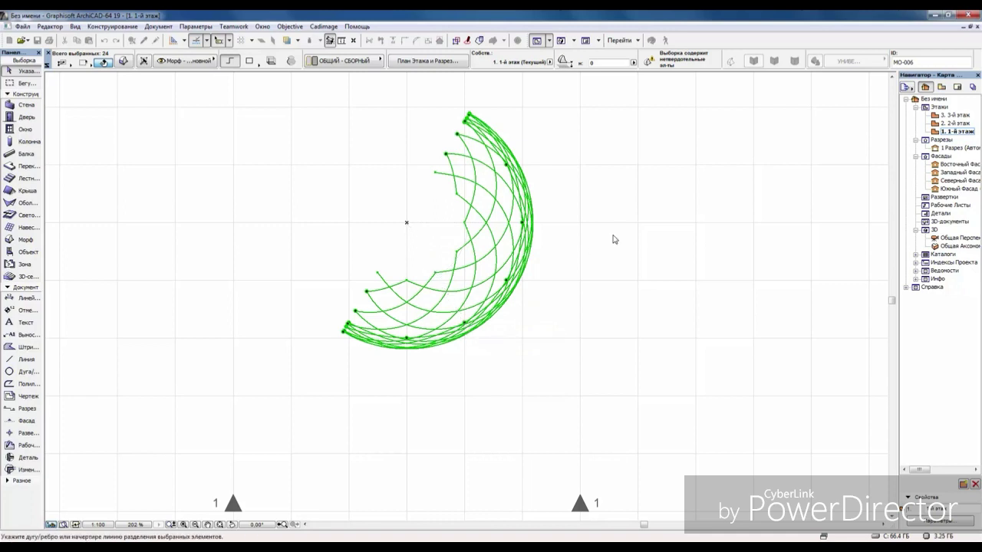
left_click(612, 239)
key("Delete")
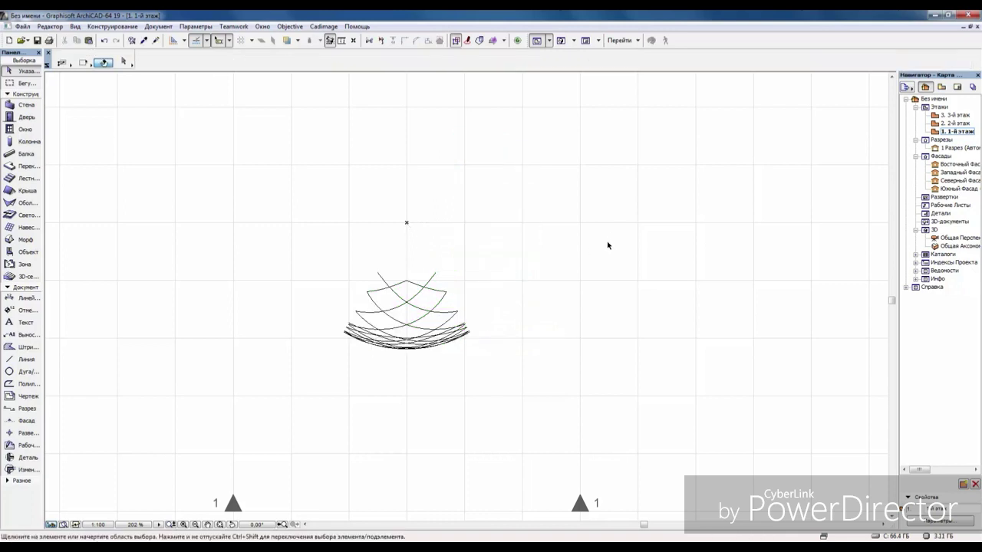
- Show the trimmed lattice sector in the 3D perspective view, facing it from the front
left_click(563, 43)
middle_click_drag(471, 320, 562, 221)
left_click(652, 41)
left_click_drag(388, 406, 450, 377)
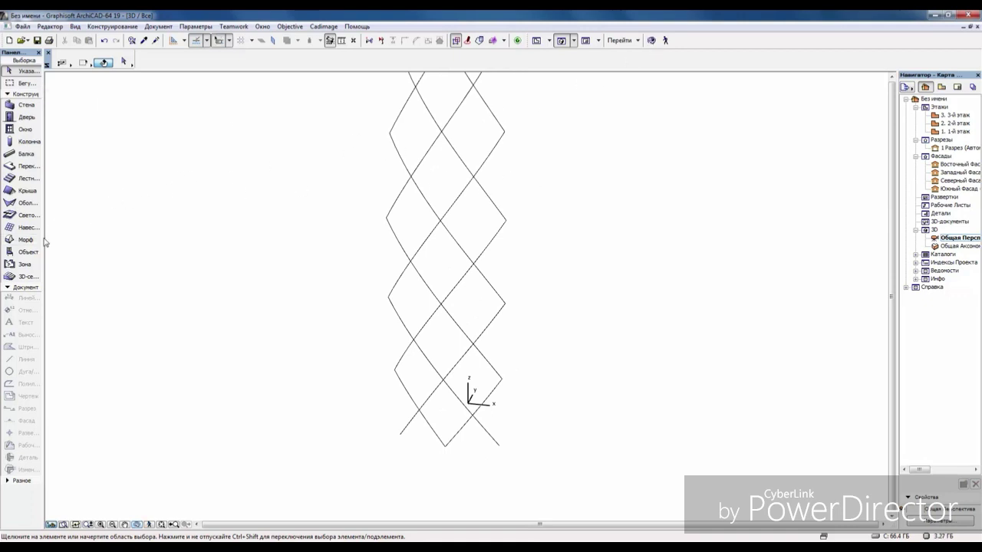
- Set the Morph tool's default building material to Алюминий (aluminium)
left_click(25, 239)
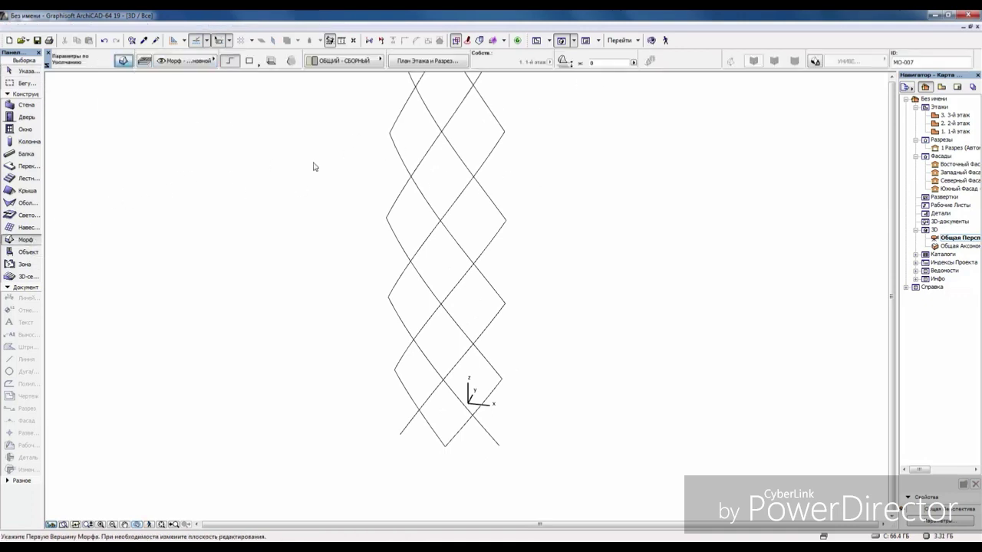
key("ctrl+t")
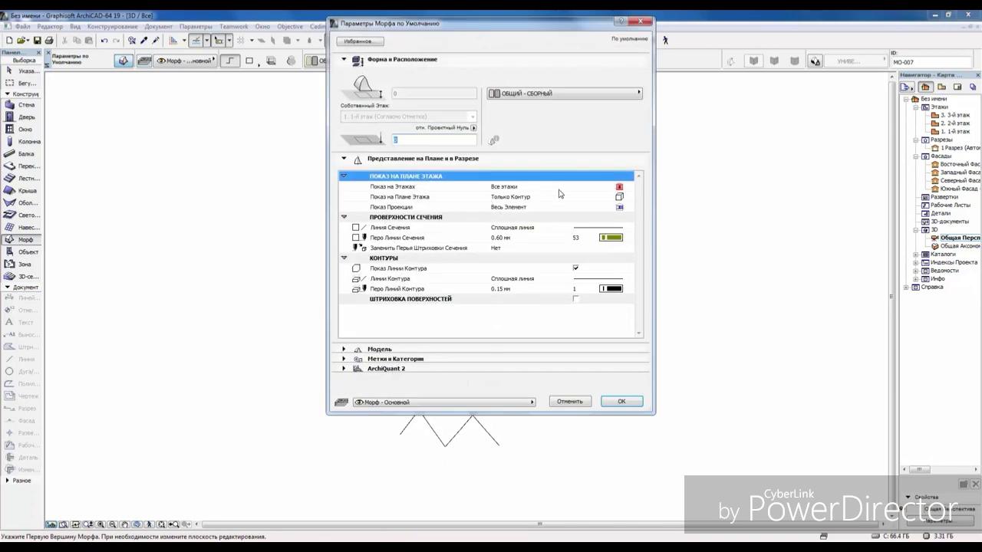
left_click(639, 94)
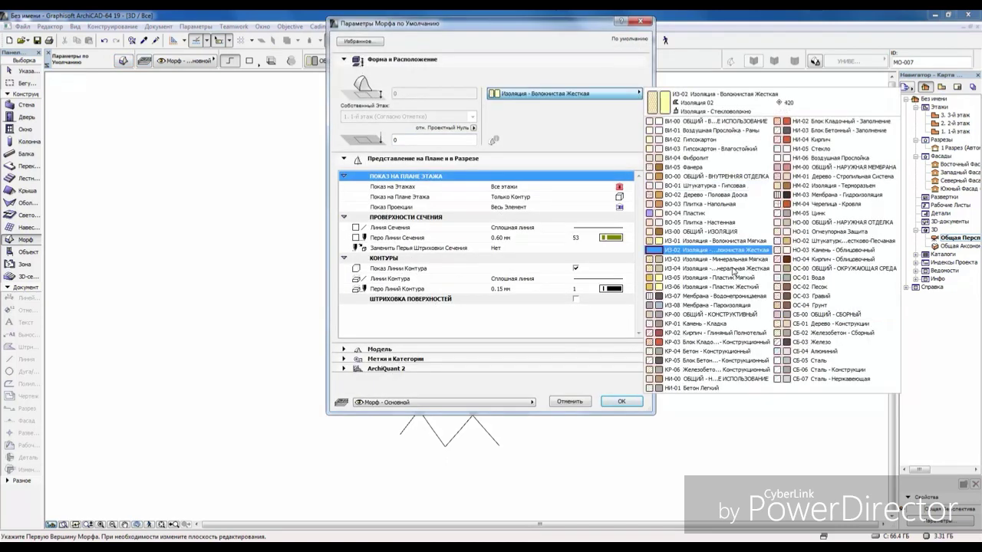
left_click(809, 351)
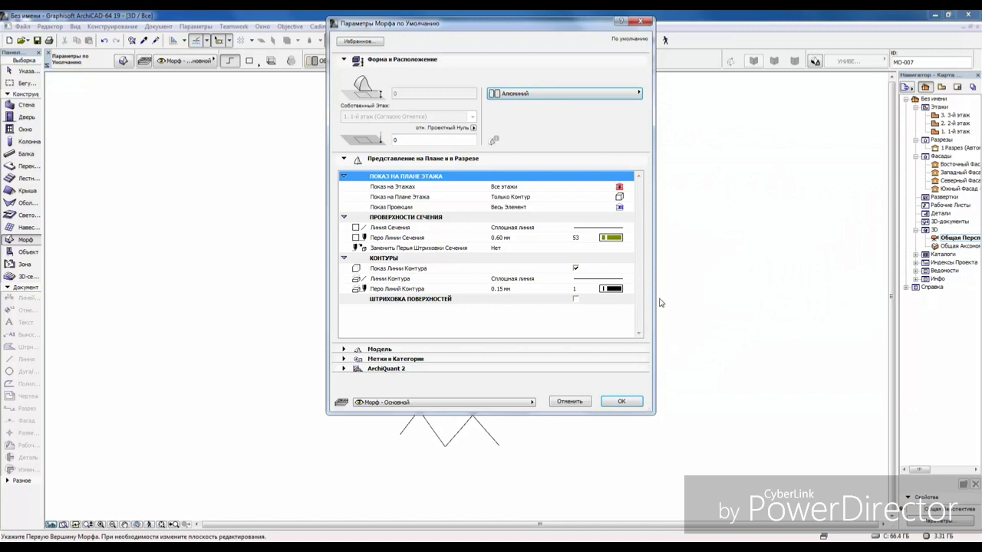
left_click(620, 401)
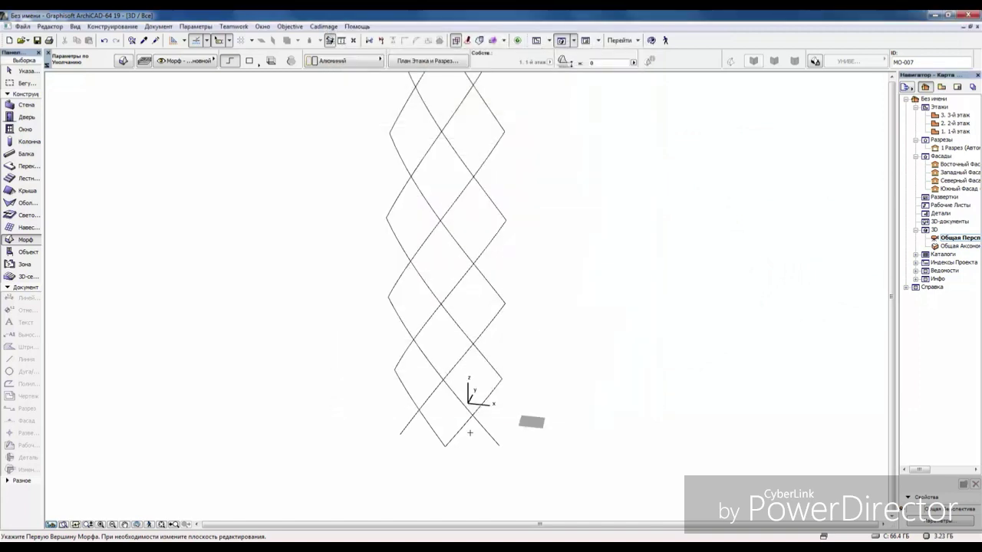
- Draw a triangular morph face at the lattice base, between the lowest curve intersection and the two intersections above it
scroll(451, 450, "up", 3)
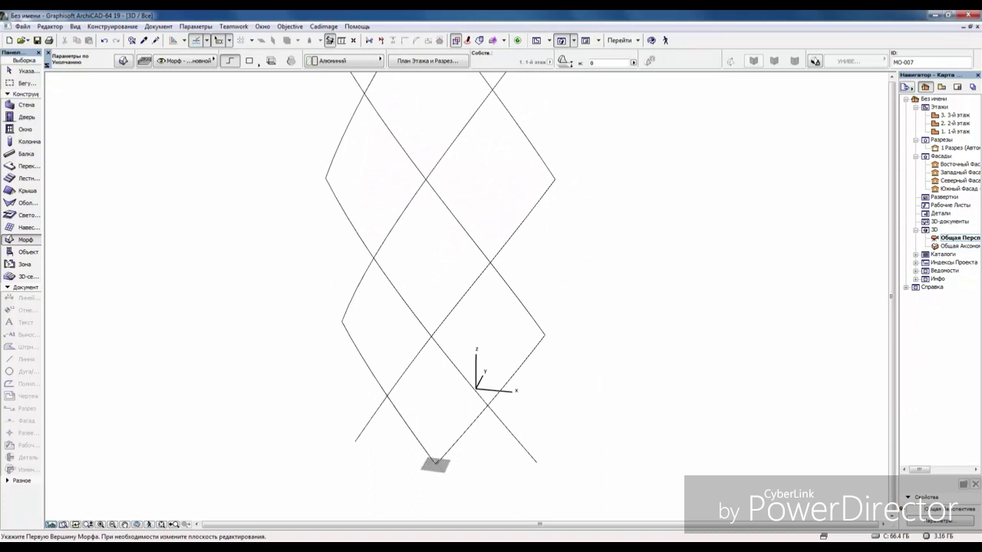
left_click(436, 463)
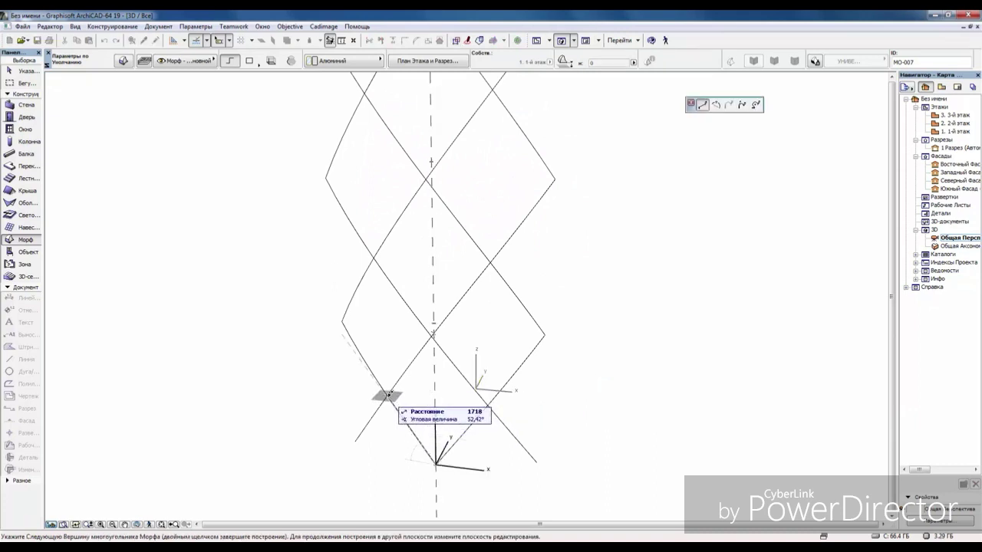
left_click(387, 395)
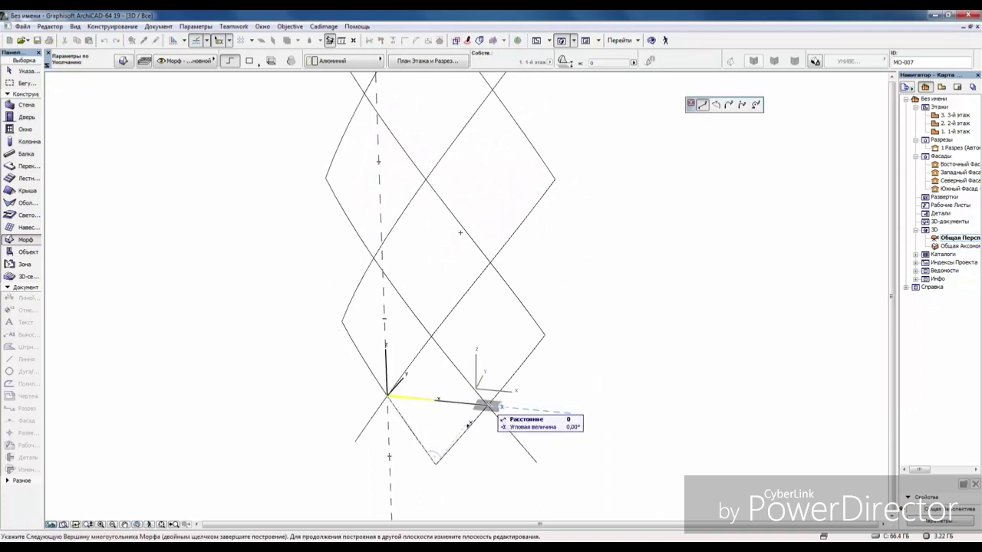
left_click(486, 405)
left_click(435, 461)
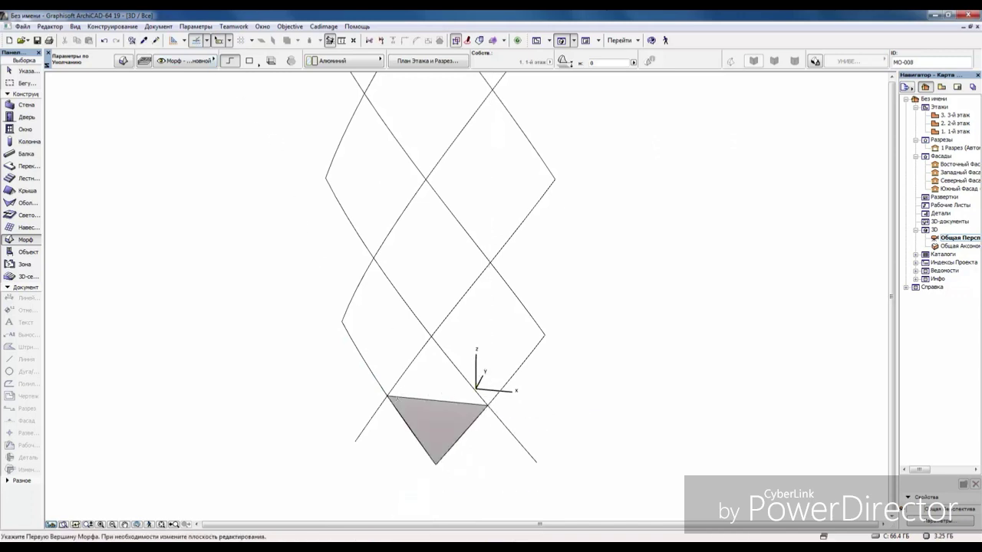
- Draw a triangular morph face filling the upper half of the lowest lattice diamond, directly above the existing face
left_click(388, 395)
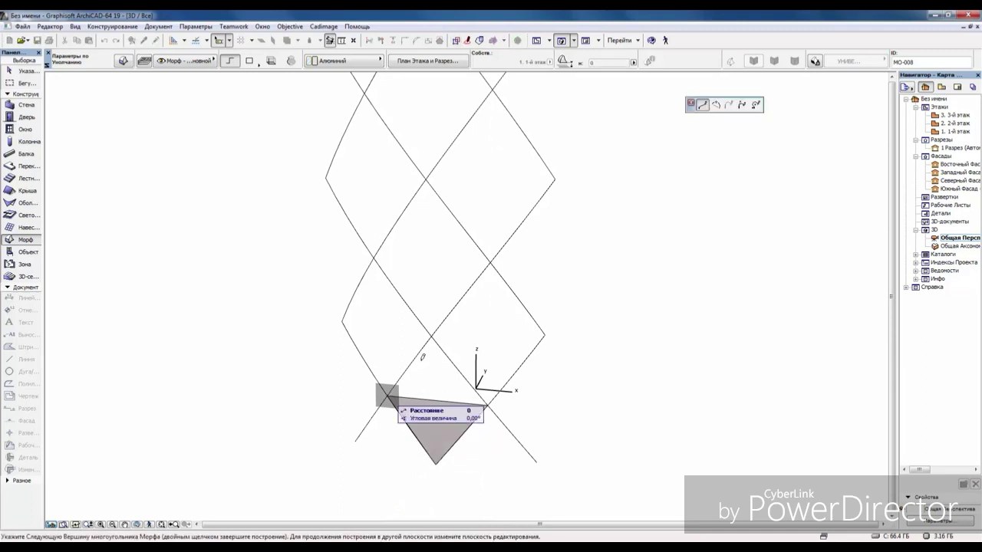
left_click(432, 334)
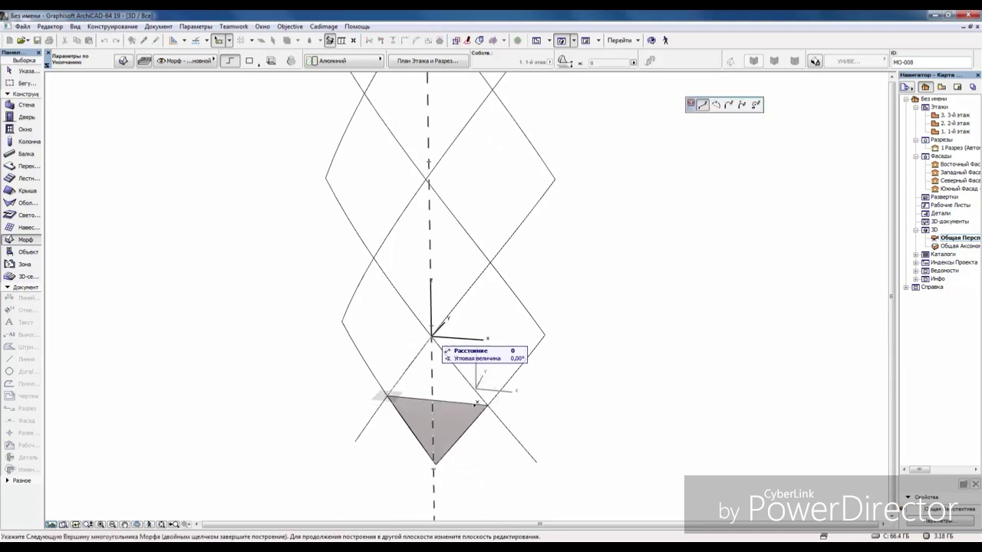
left_click(488, 404)
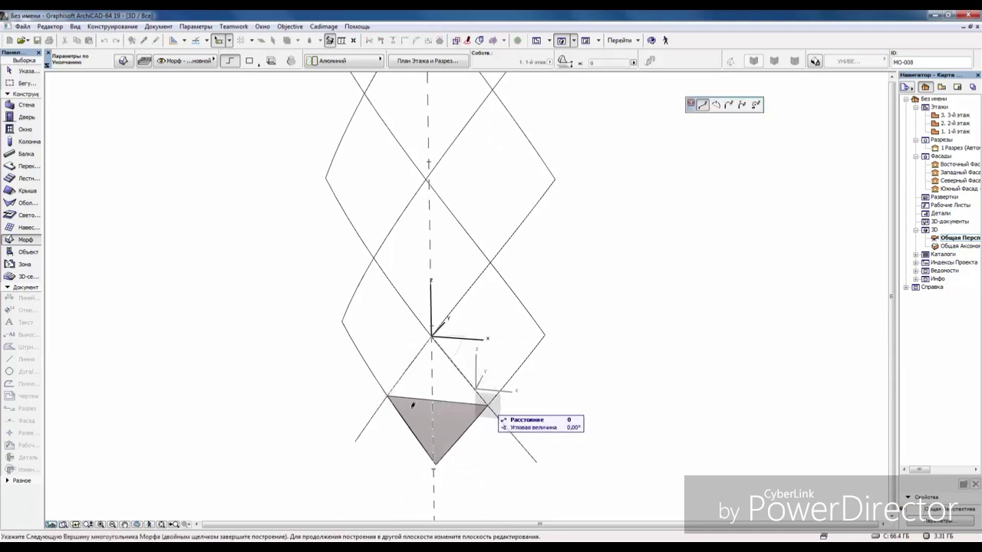
left_click(387, 396)
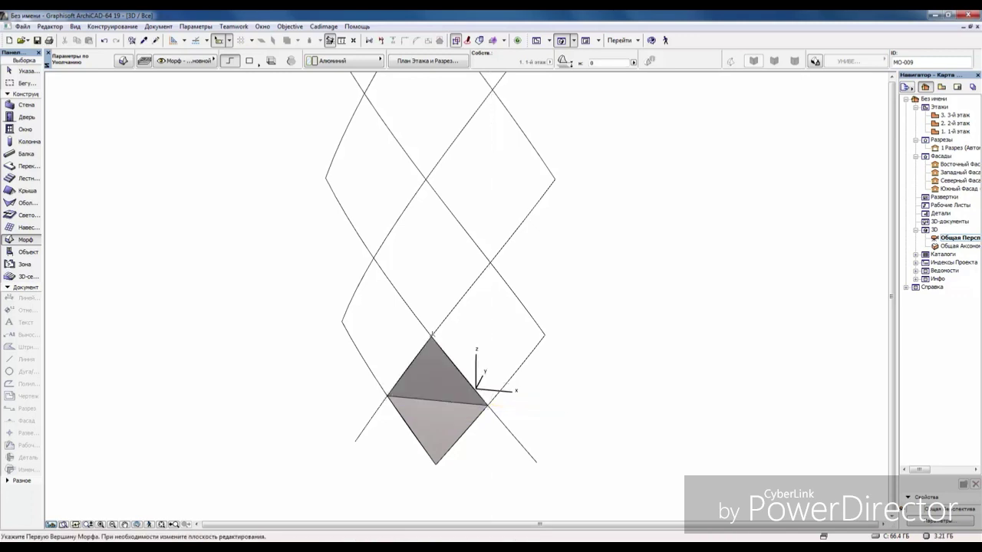
- Draw a triangular morph face in the next diamond up, from the lowest diamond's apex to the two intersections above it
left_click(431, 336)
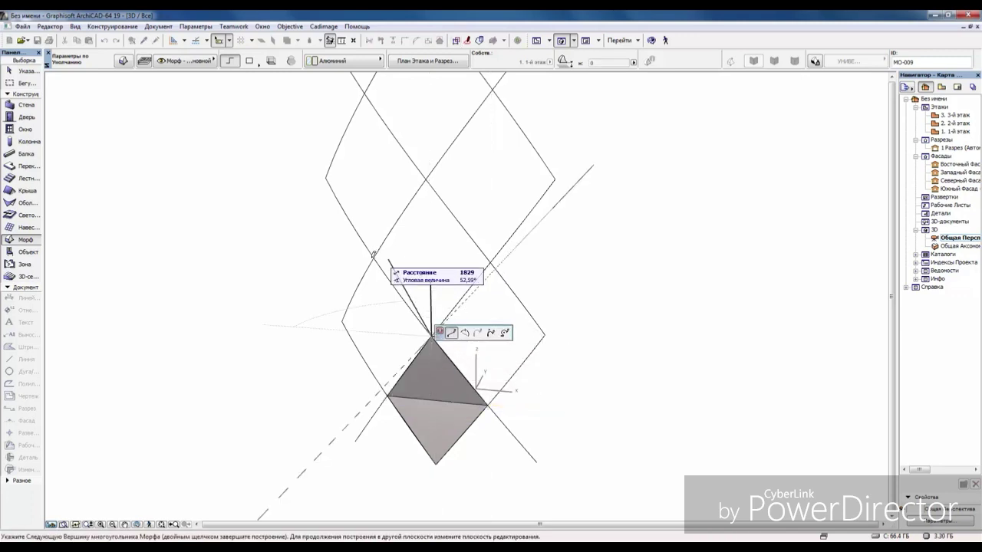
left_click(373, 255)
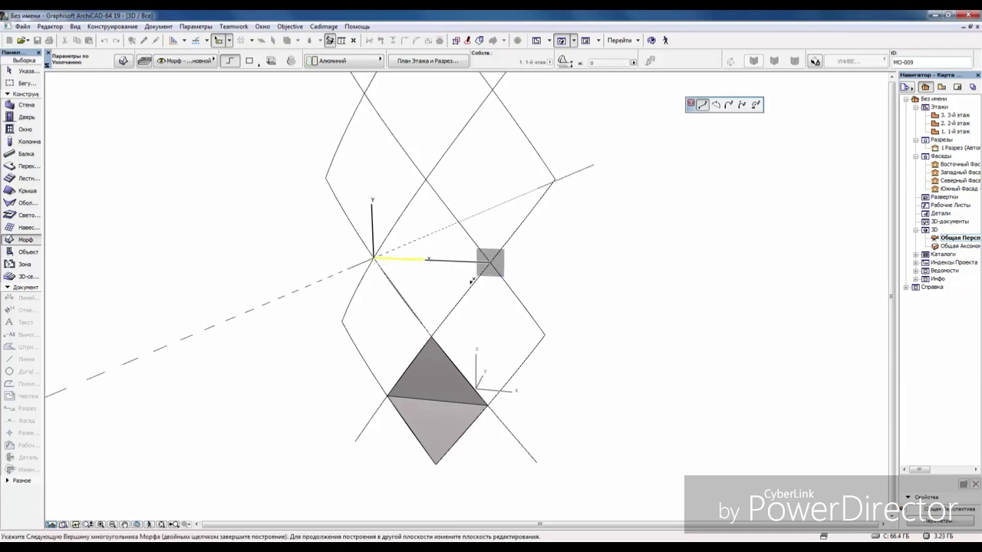
left_click(489, 261)
left_click(431, 335)
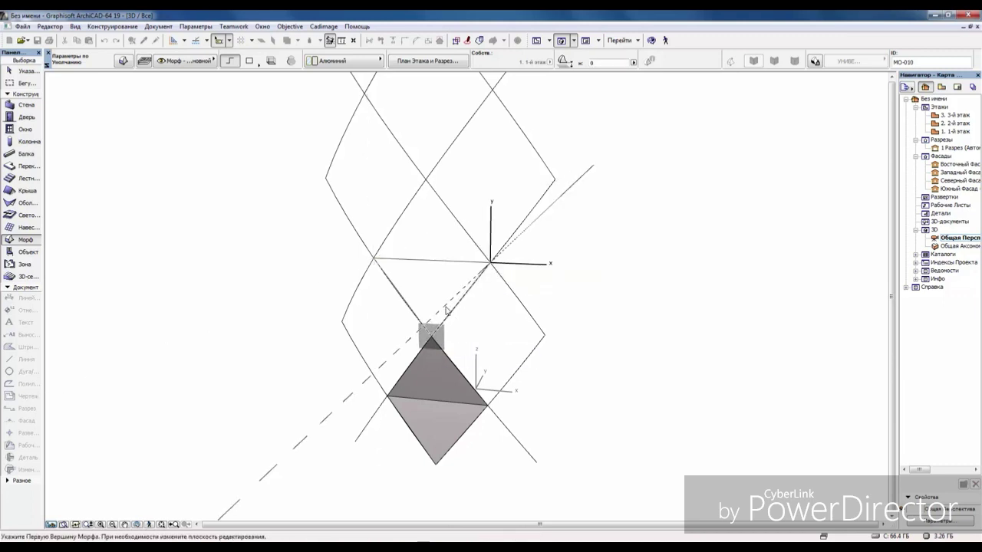
- Draw a triangular morph face in the open lower half of the right-hand diamond just above the lattice base
middle_click_drag(446, 262, 435, 350)
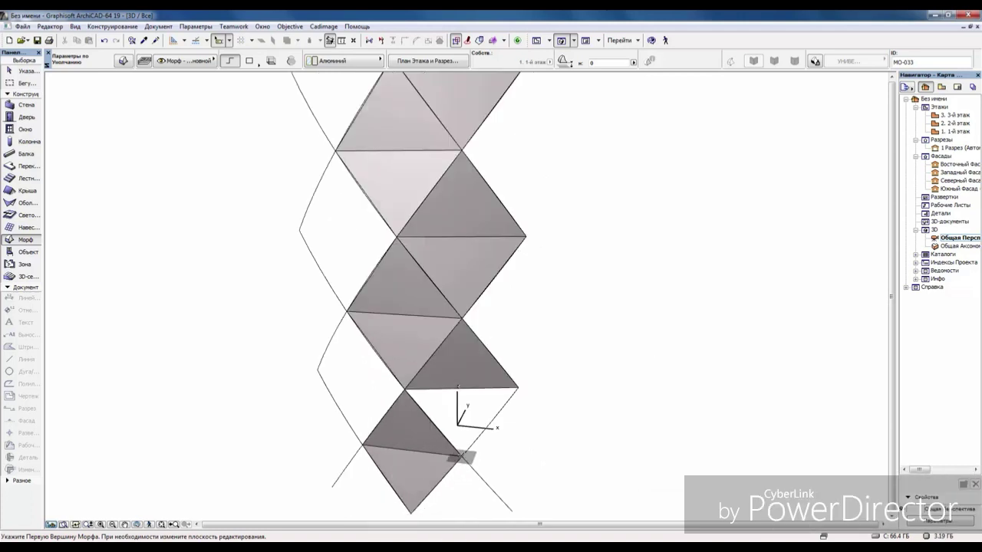
left_click(460, 457)
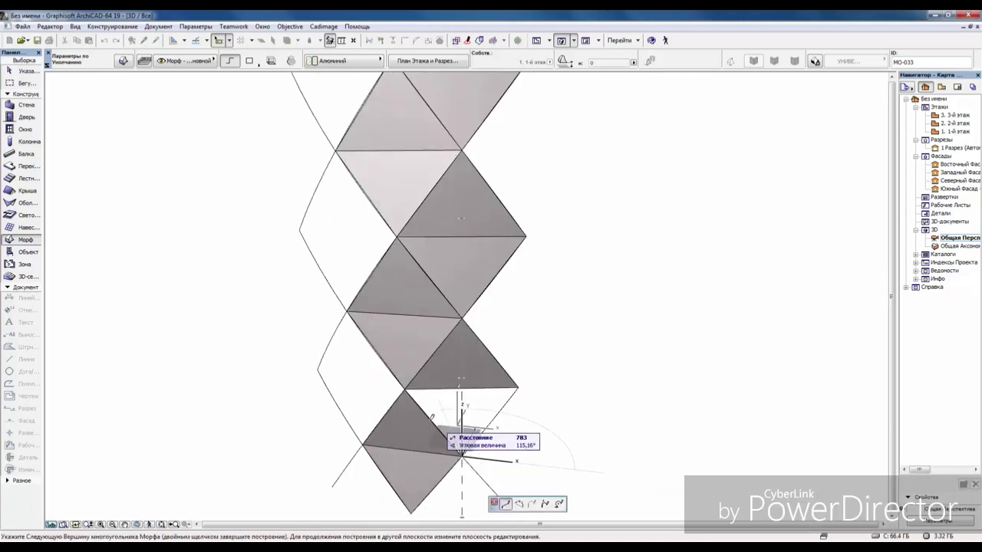
left_click(407, 388)
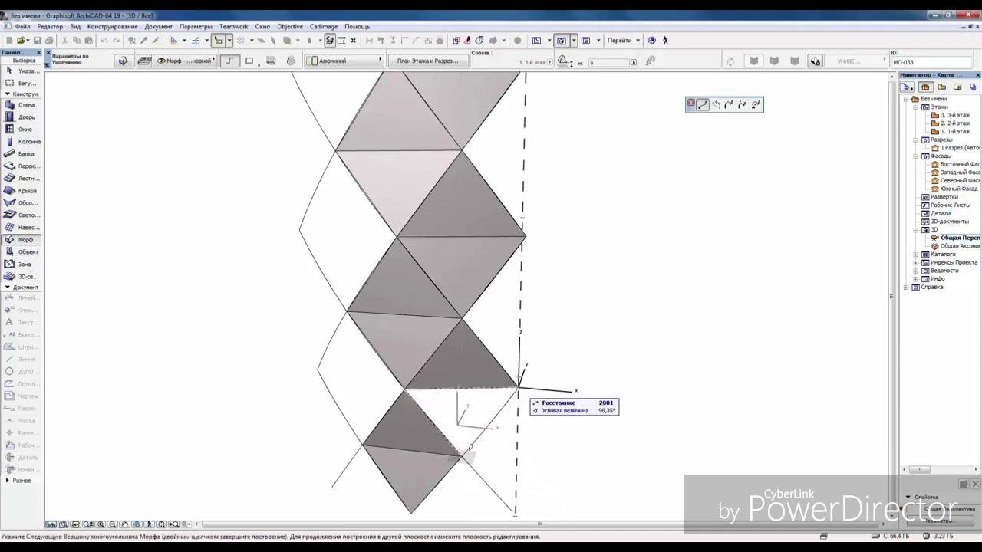
left_click(462, 456)
- Close the gap at the lattice base with a triangular morph face between the lowest vertex, the intersection above and the right curve endpoint
middle_click_drag(482, 471, 480, 419)
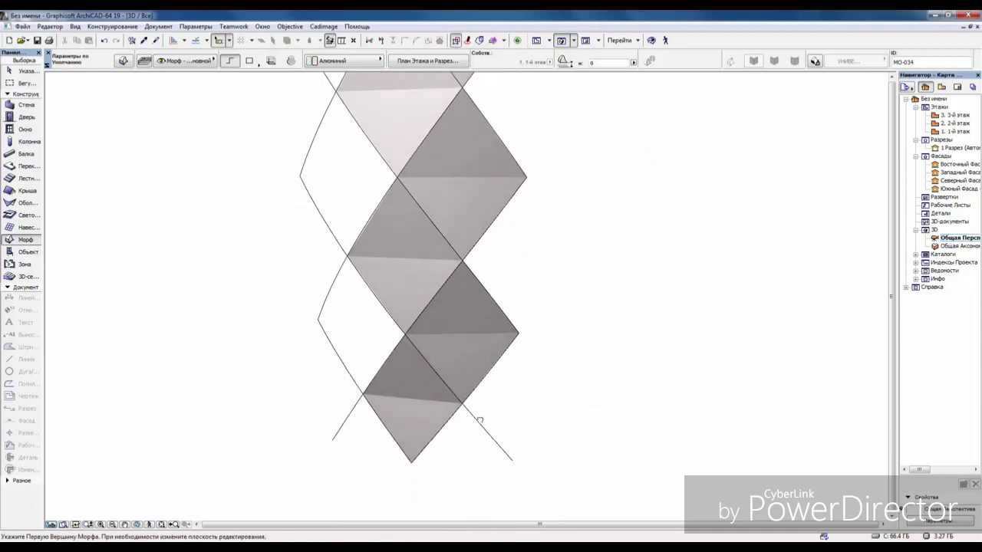
left_click(410, 460)
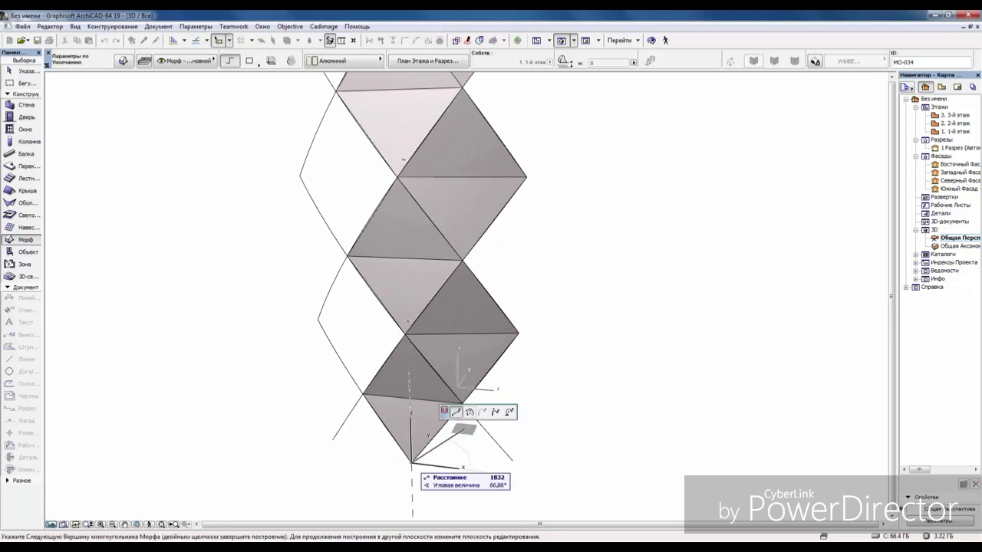
left_click(461, 402)
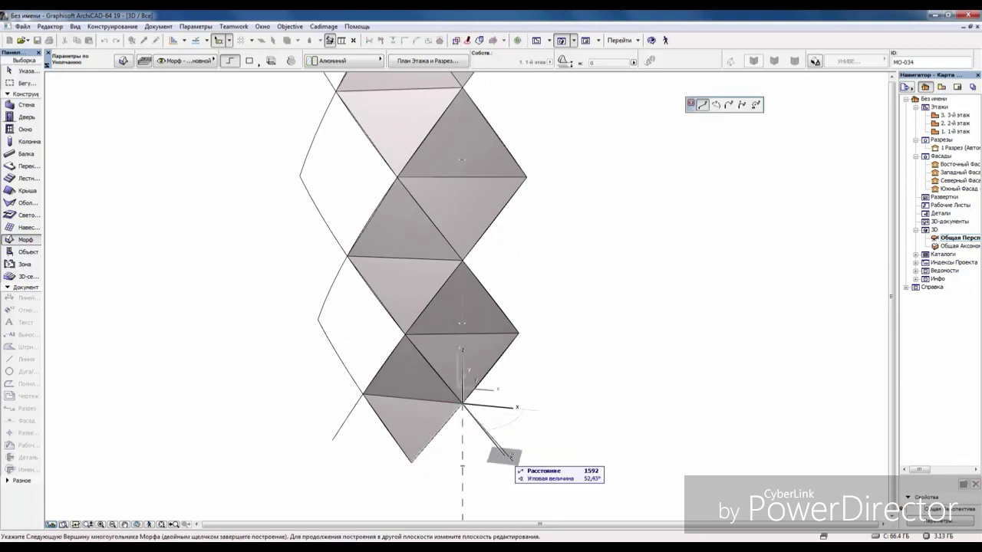
left_click(512, 460)
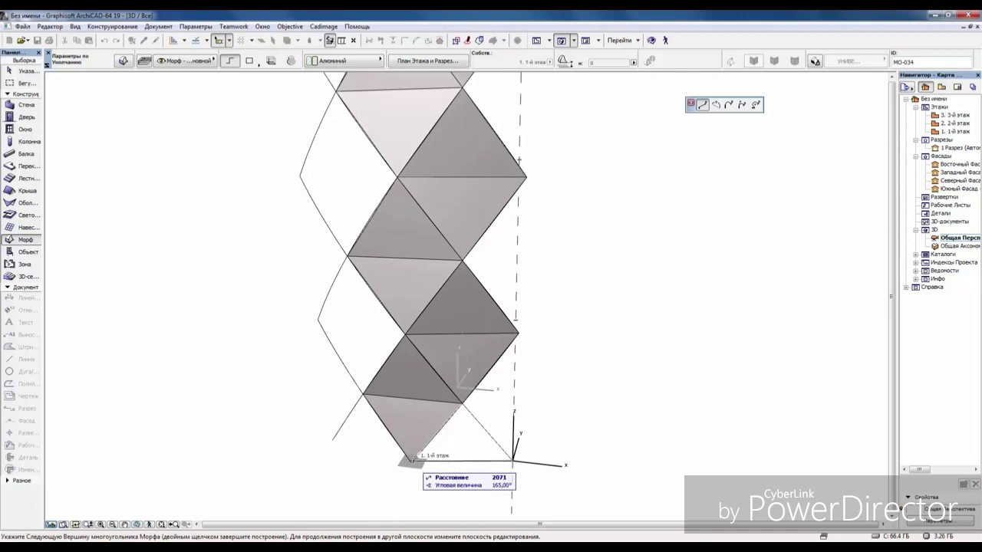
left_click(412, 460)
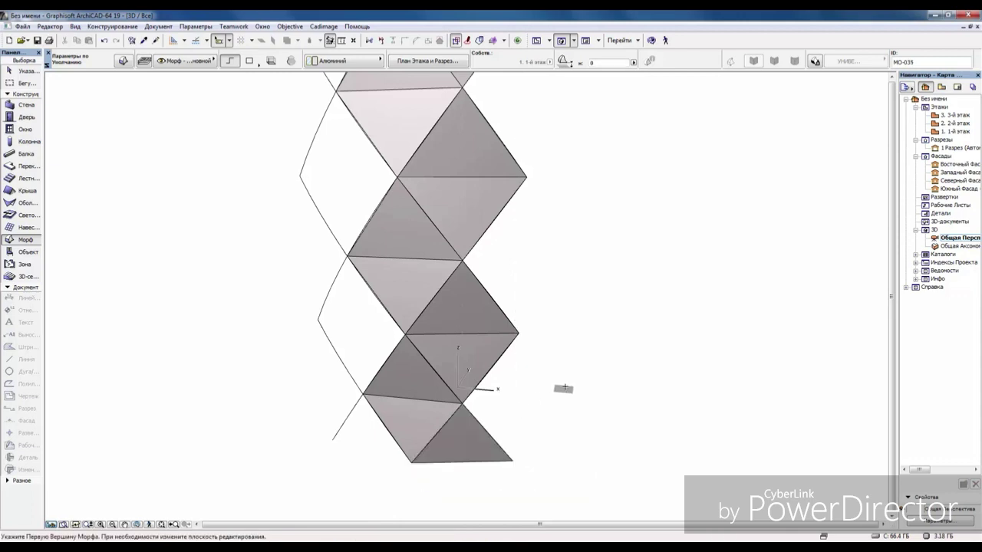
- Find and select all Морф elements whose building material is Алюминий
scroll(514, 413, "down", 6)
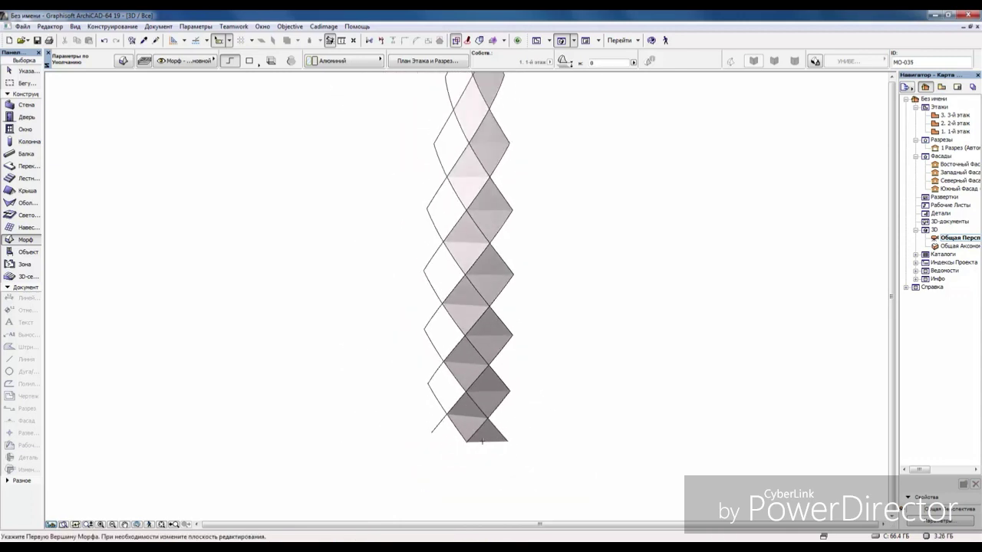
scroll(481, 441, "down", 4)
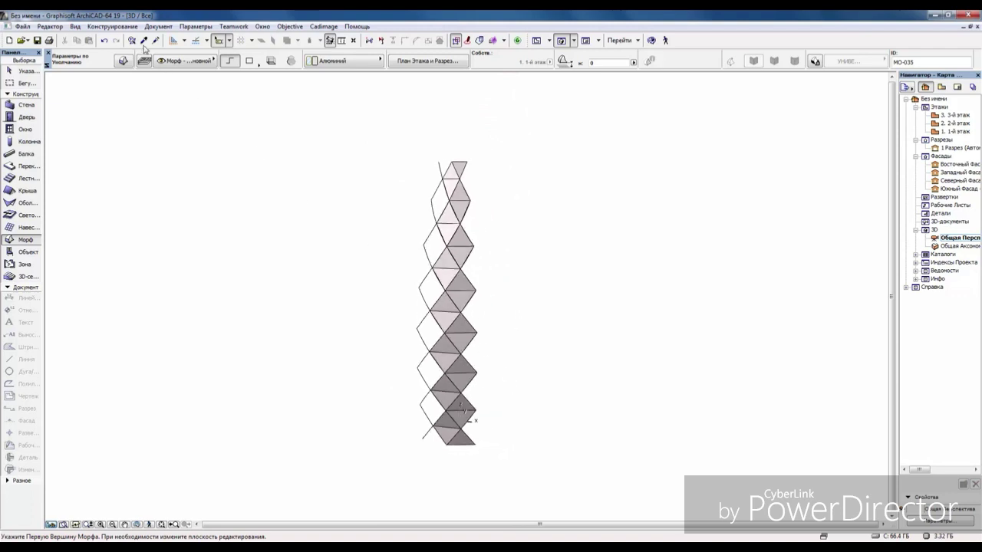
key("ctrl+f")
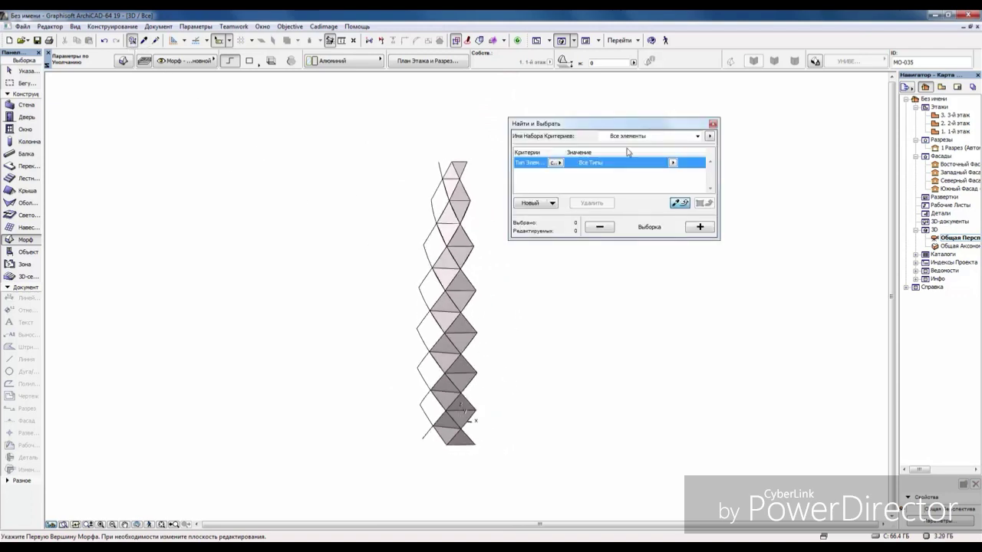
left_click(672, 163)
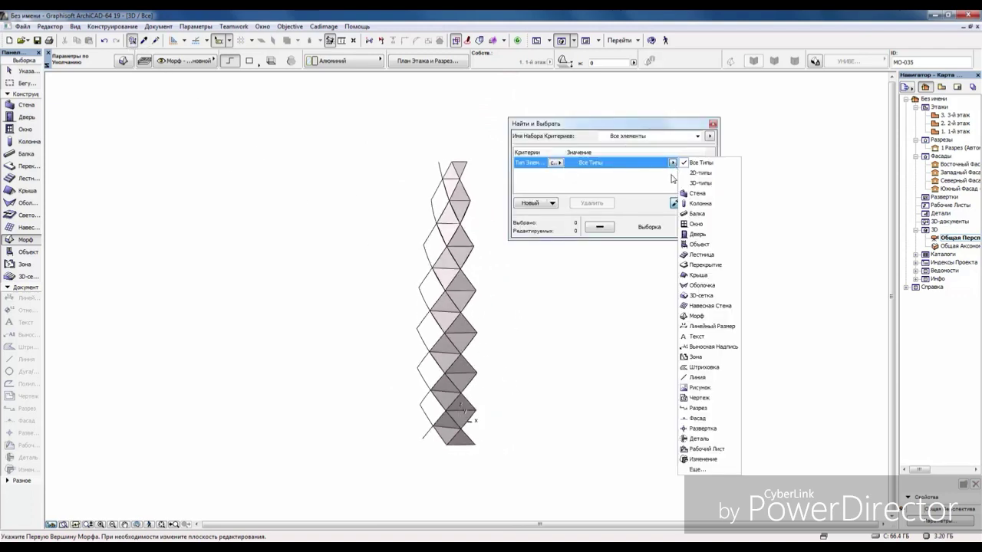
left_click(697, 316)
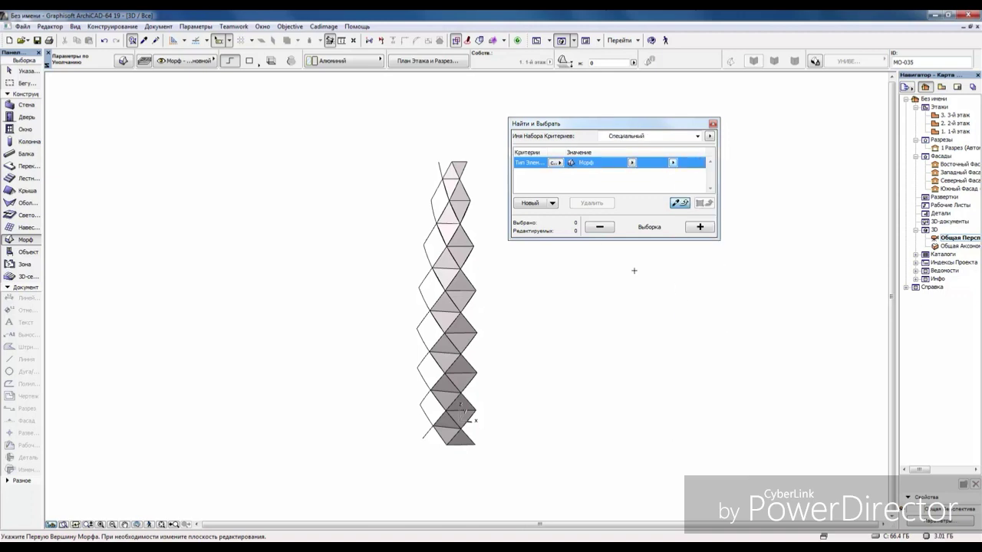
left_click(530, 203)
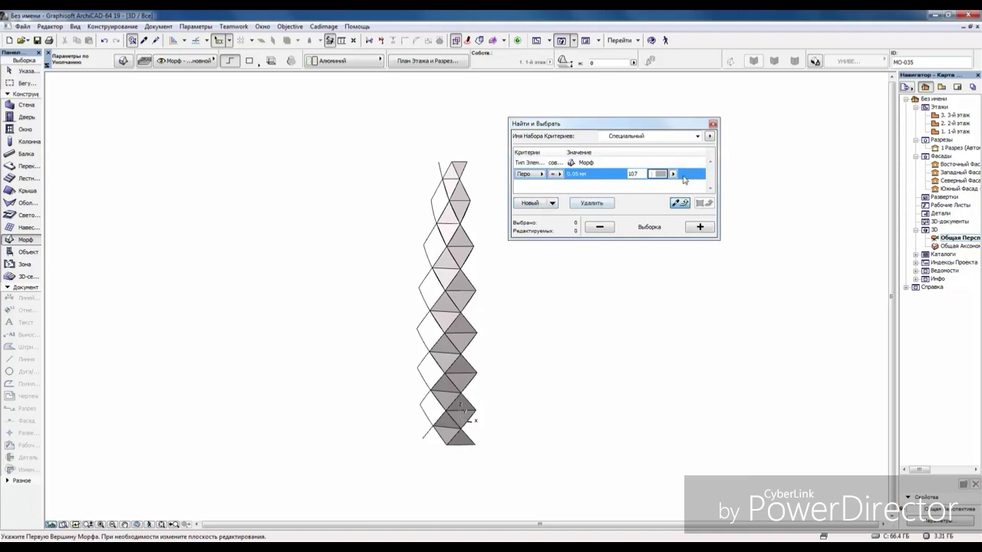
left_click(541, 175)
left_click(571, 387)
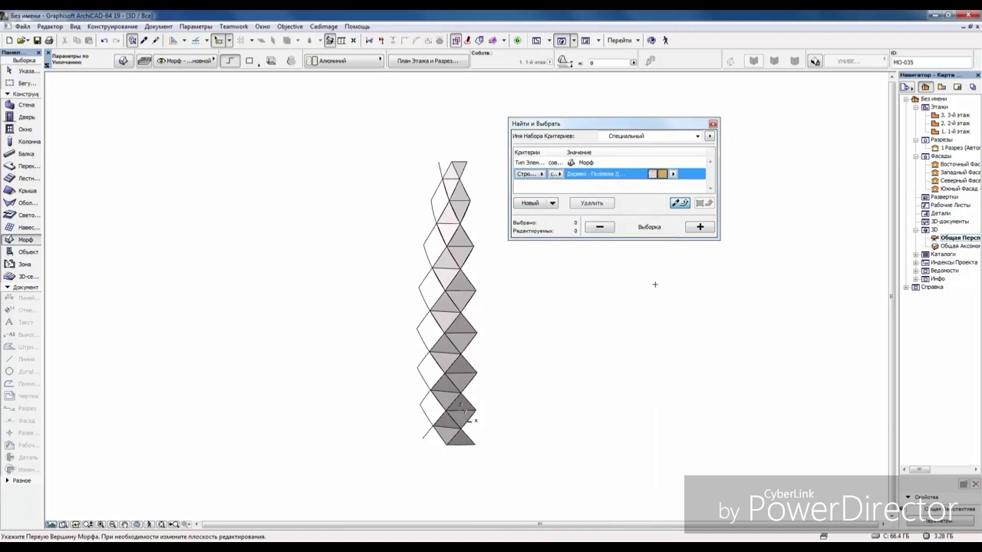
left_click(673, 174)
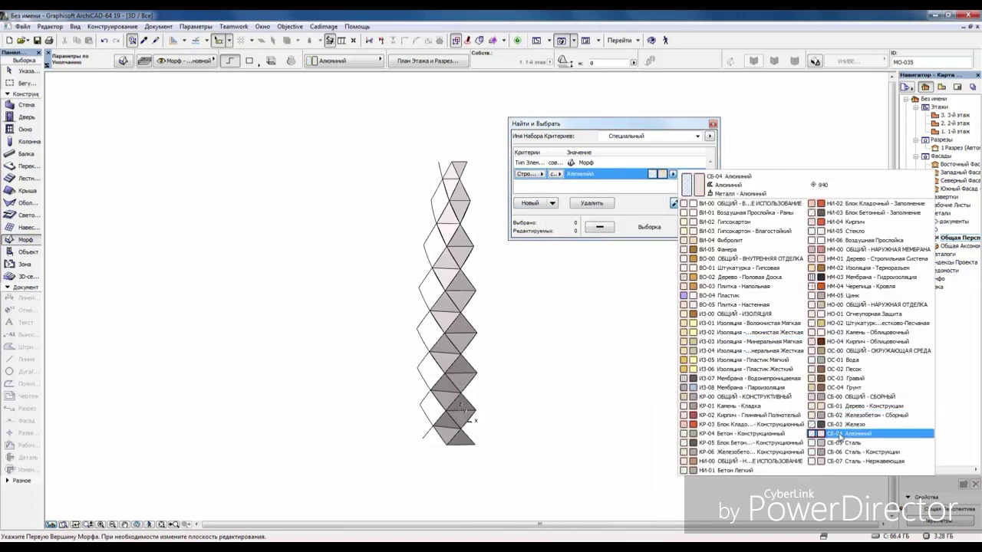
left_click(829, 434)
left_click(700, 228)
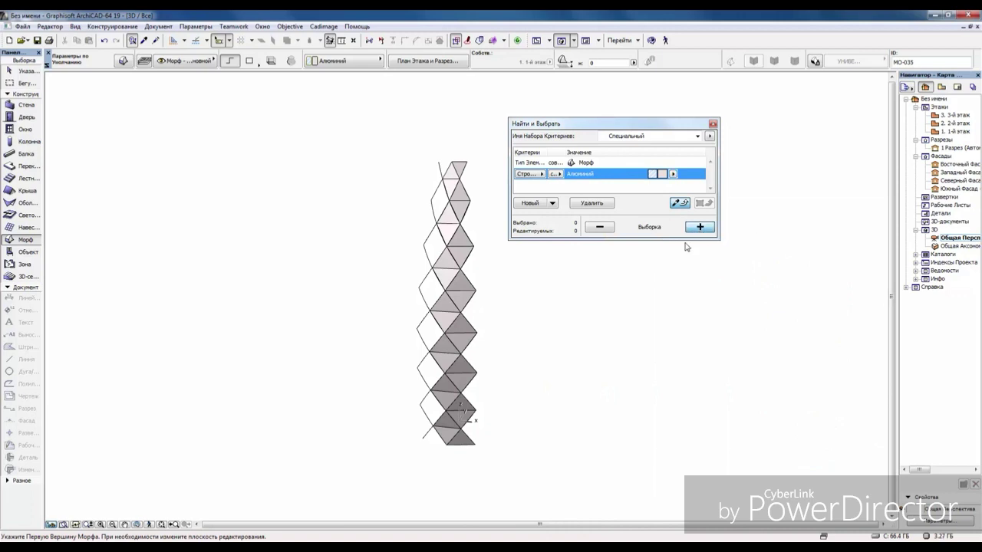
- Move the selected aluminium faces to the Скрыт layer and close the element search
left_click(184, 61)
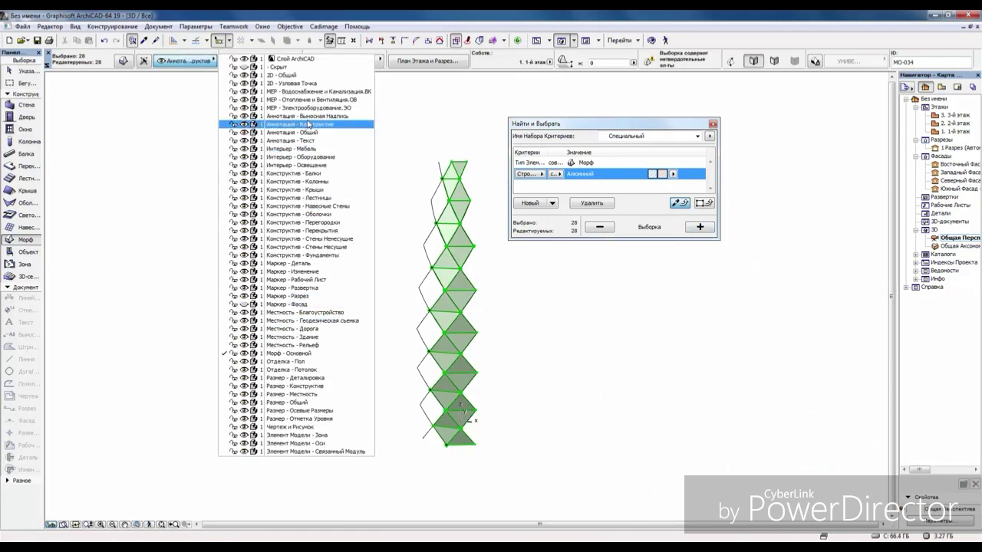
left_click(278, 67)
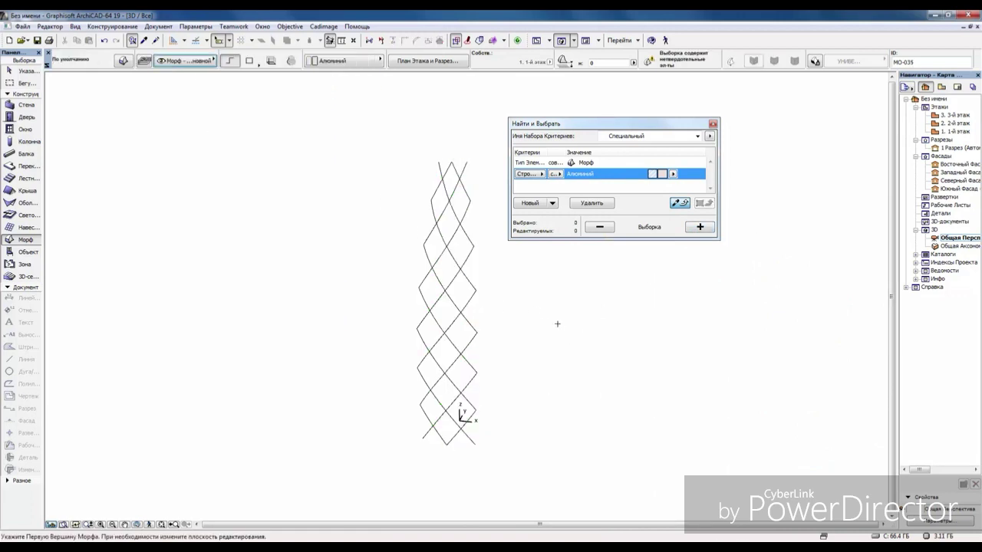
left_click(712, 123)
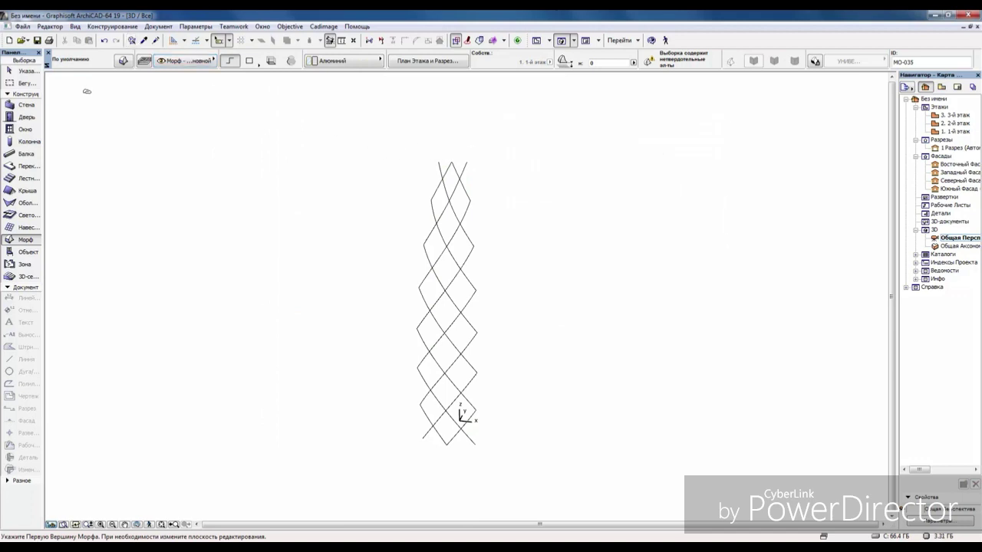
- Select all remaining lattice curves in the 3D view and delete them
left_click(23, 70)
mouse_move(283, 137)
left_mouse_down()
mouse_move(570, 407)
mouse_move(596, 495)
left_mouse_up()
key("Delete")
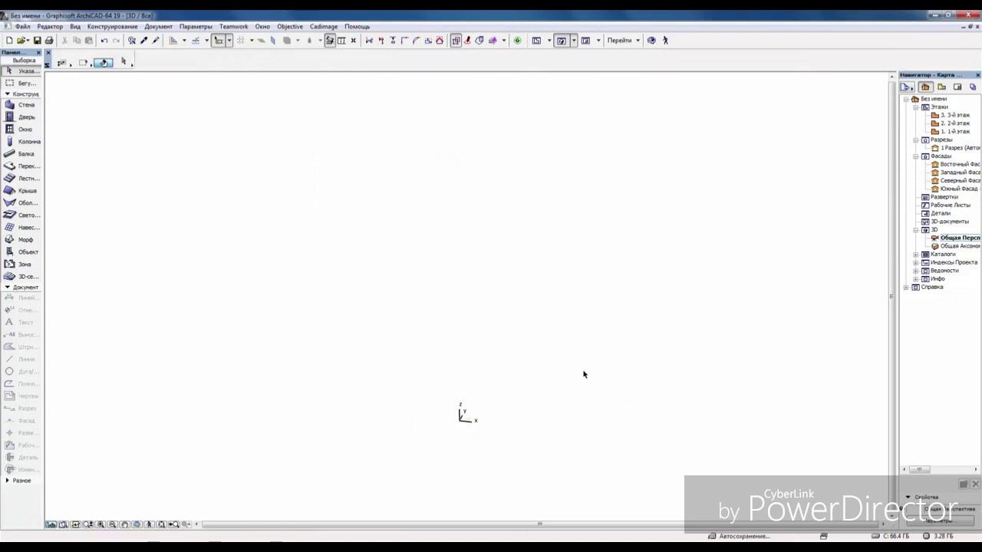
- Turn on the visibility of the Скрыт layer in the layer settings
key("ctrl+l")
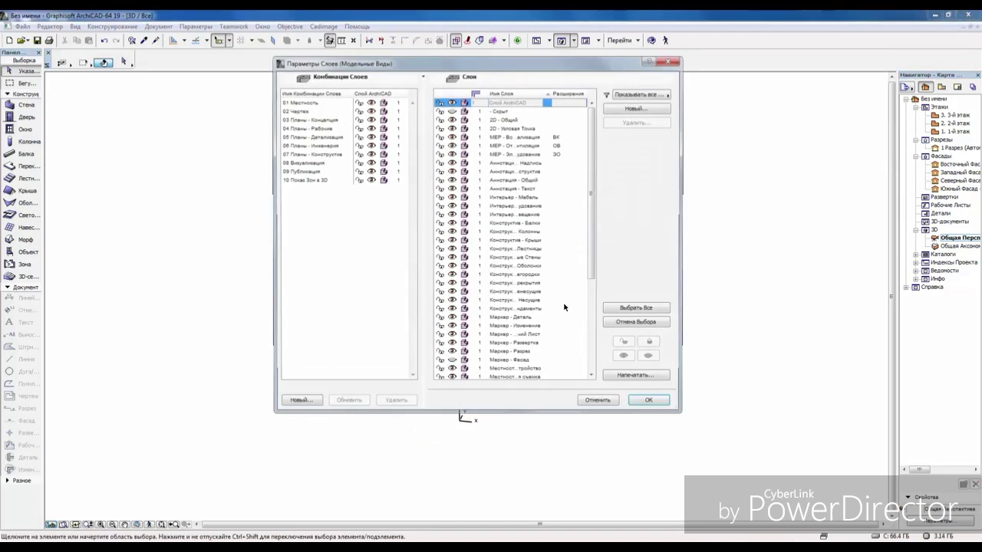
left_click(452, 112)
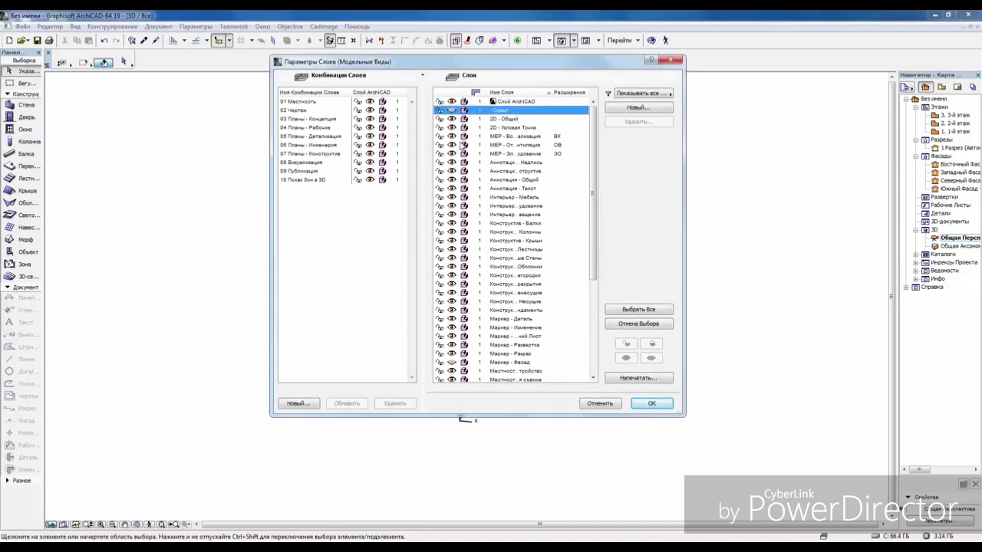
left_click(649, 404)
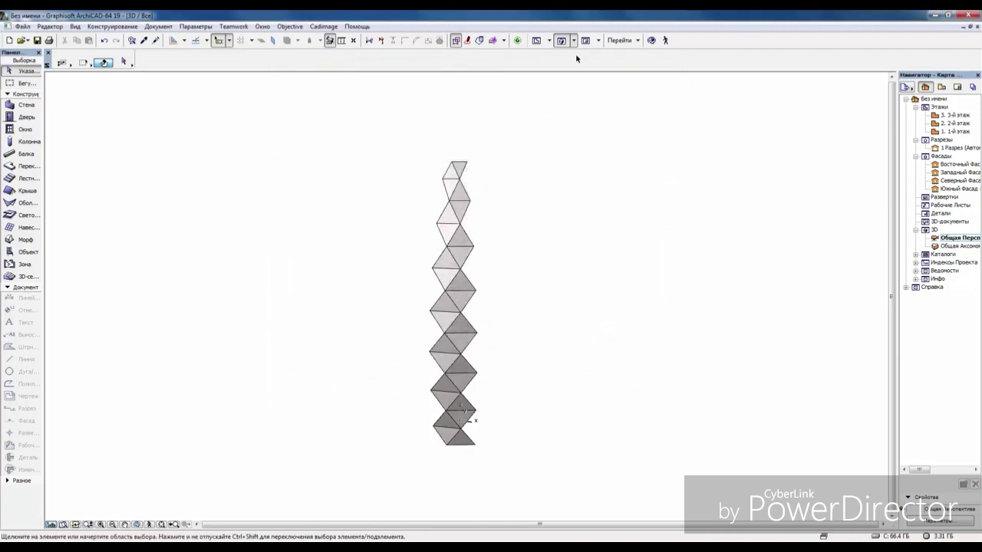
- On the 1-й этаж plan, select all sector faces and multiply them by rotation (Распространение, 30° interval) around the central point through a full circle
left_click(539, 42)
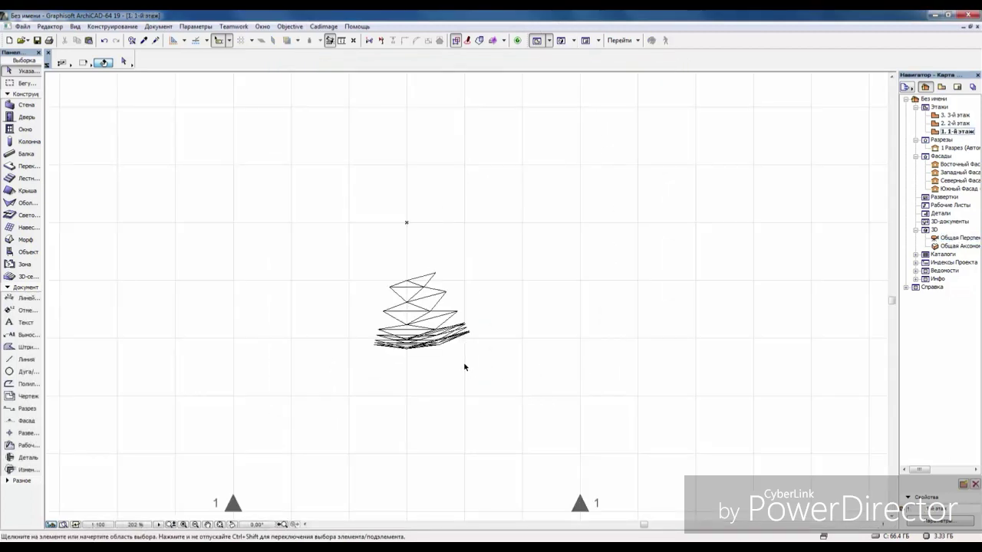
scroll(447, 333, "down", 1)
left_click_drag(365, 221, 485, 363)
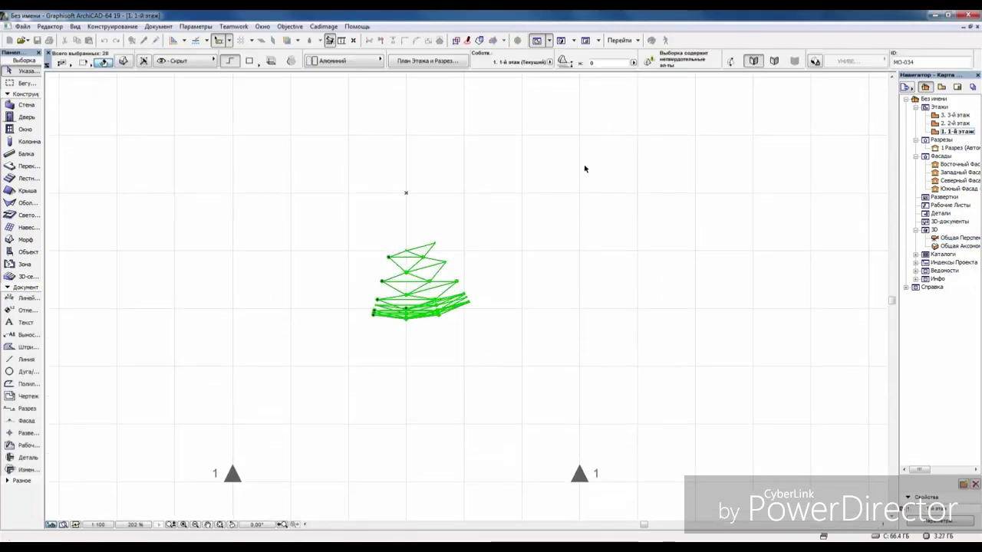
right_click(585, 167)
mouse_move(630, 268)
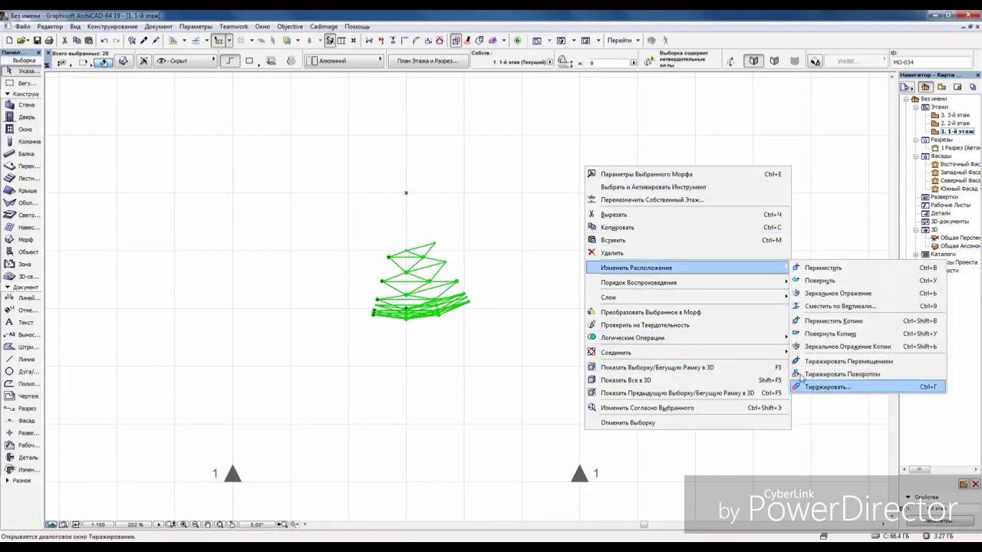
left_click(822, 387)
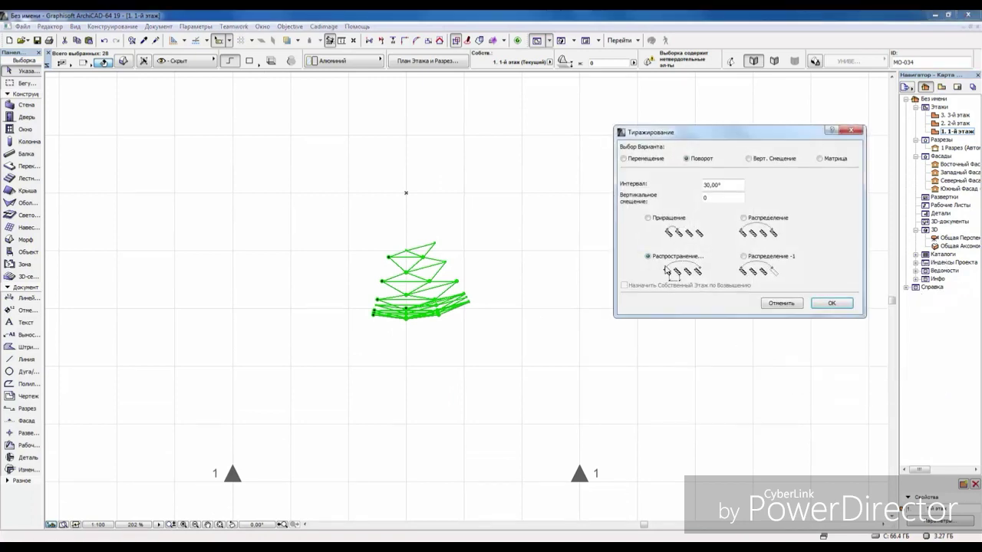
left_click(832, 303)
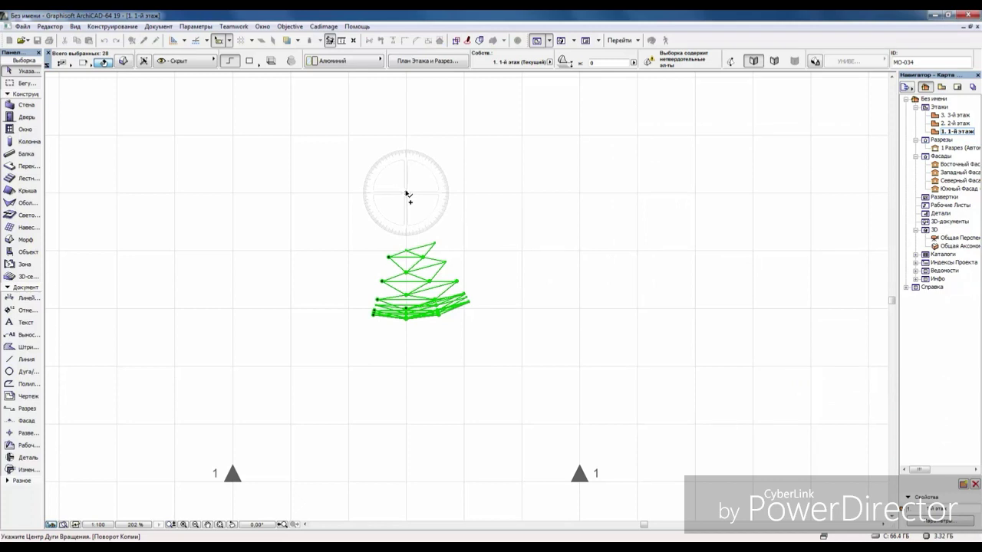
left_click(406, 193)
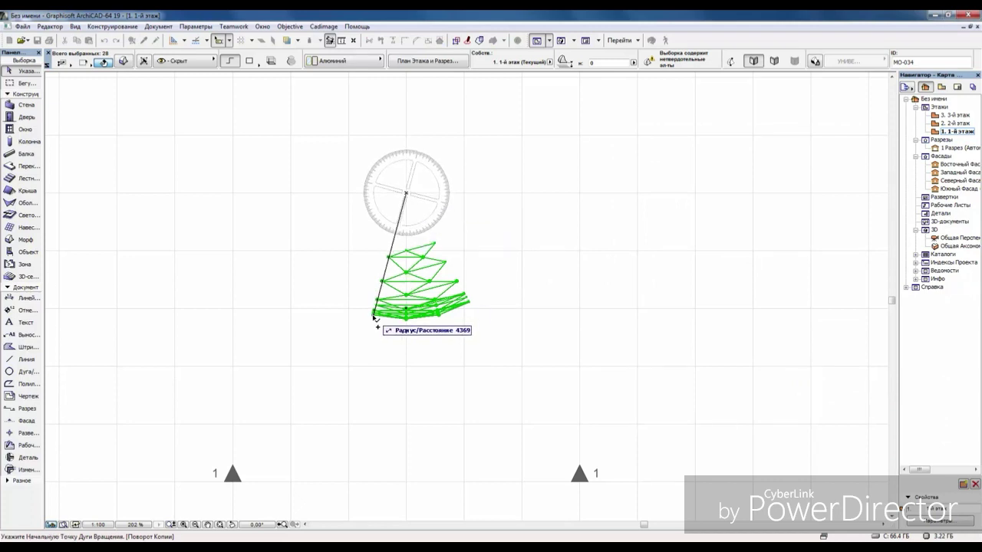
left_click(373, 316)
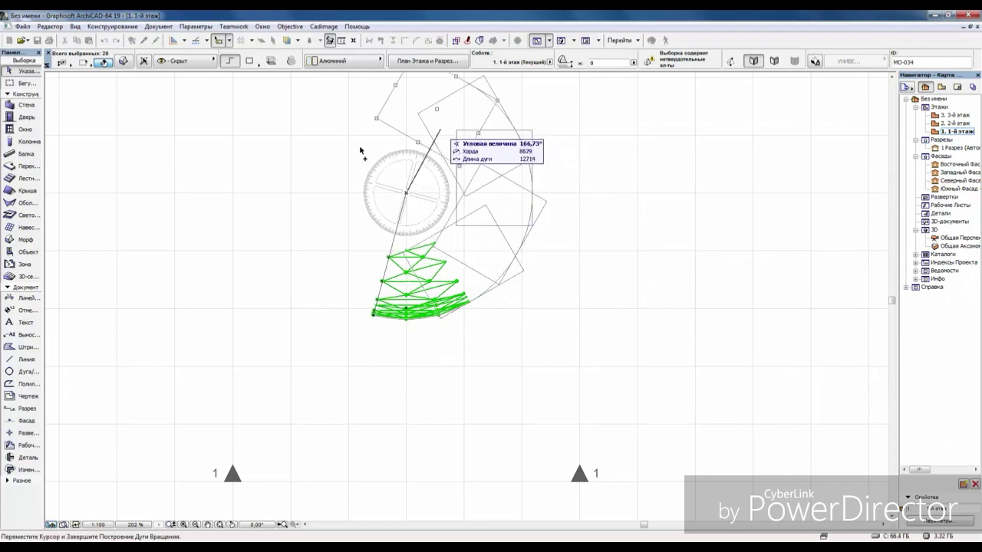
left_click(347, 325)
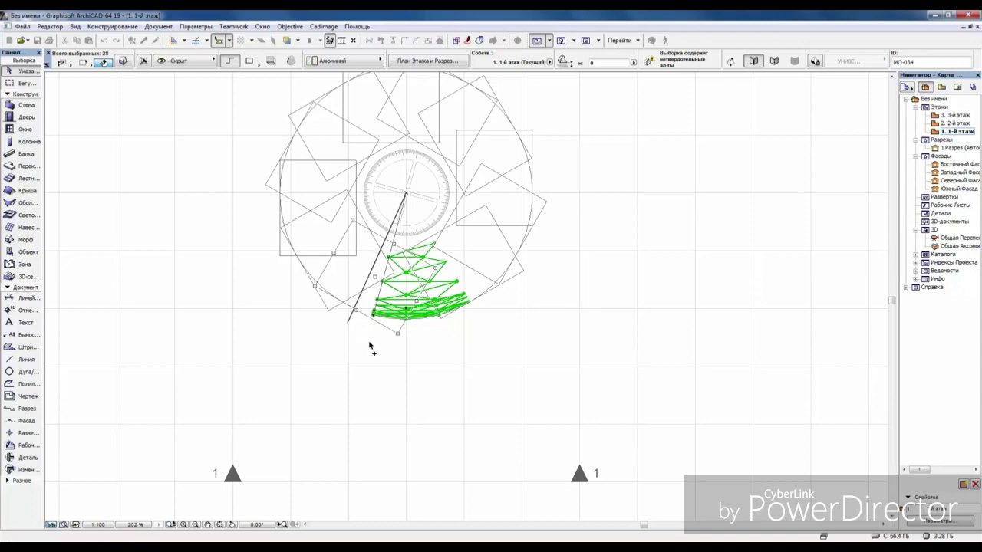
left_click(520, 352)
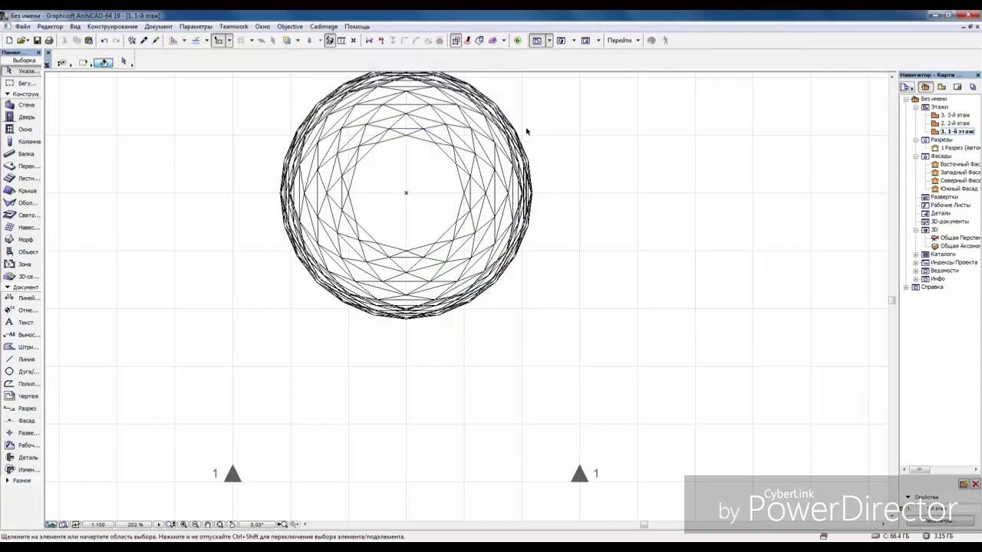
- Show the complete tower in 3D and orbit around it to inspect the triangular faces from several angles
left_click(560, 41)
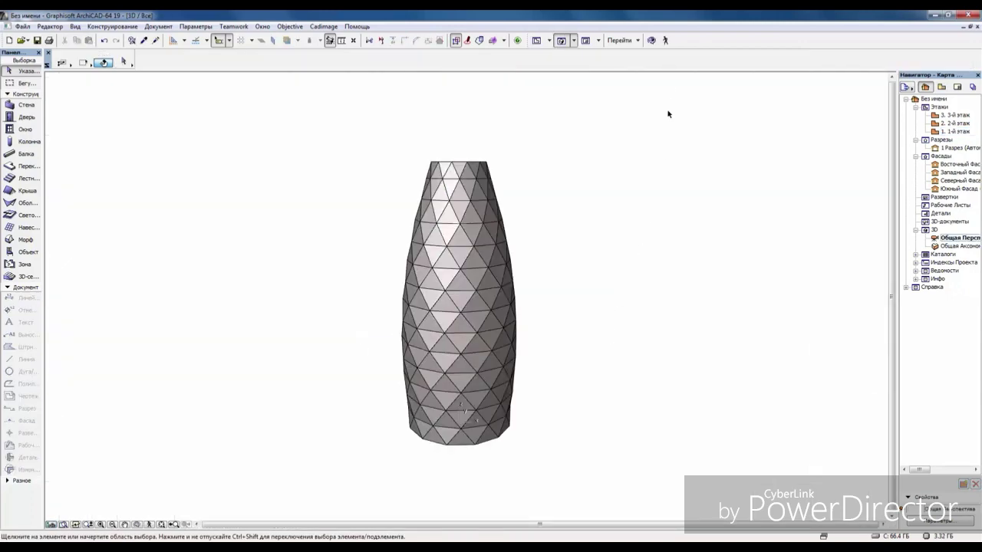
left_click(651, 42)
mouse_move(519, 453)
left_mouse_down()
mouse_move(508, 314)
mouse_move(526, 344)
mouse_move(407, 447)
mouse_move(543, 427)
mouse_move(503, 442)
left_mouse_up()
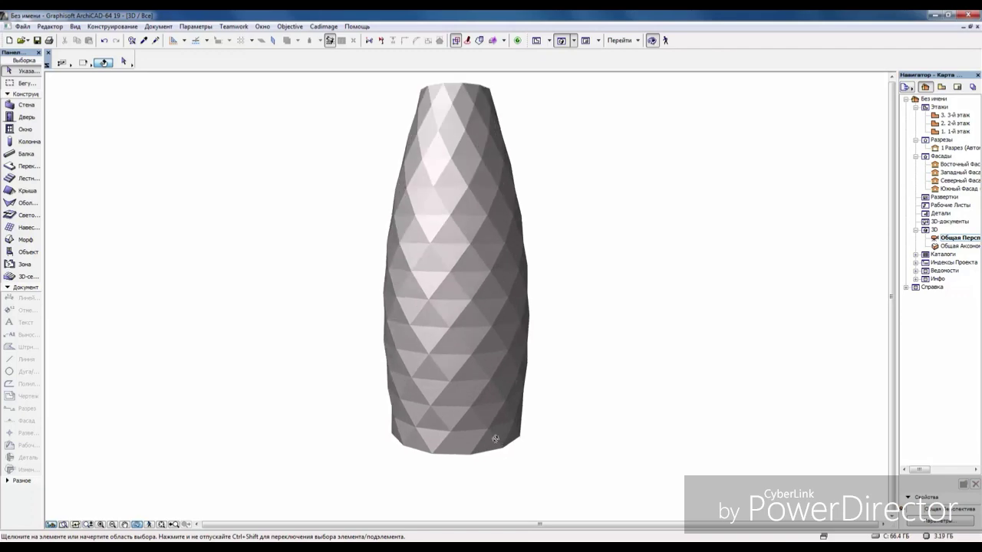
left_click_drag(493, 464, 519, 452)
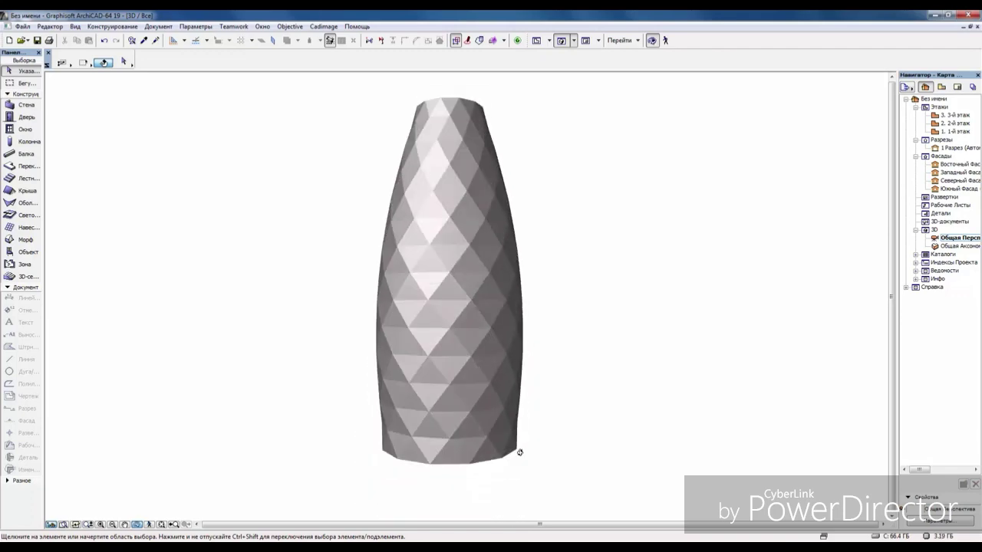